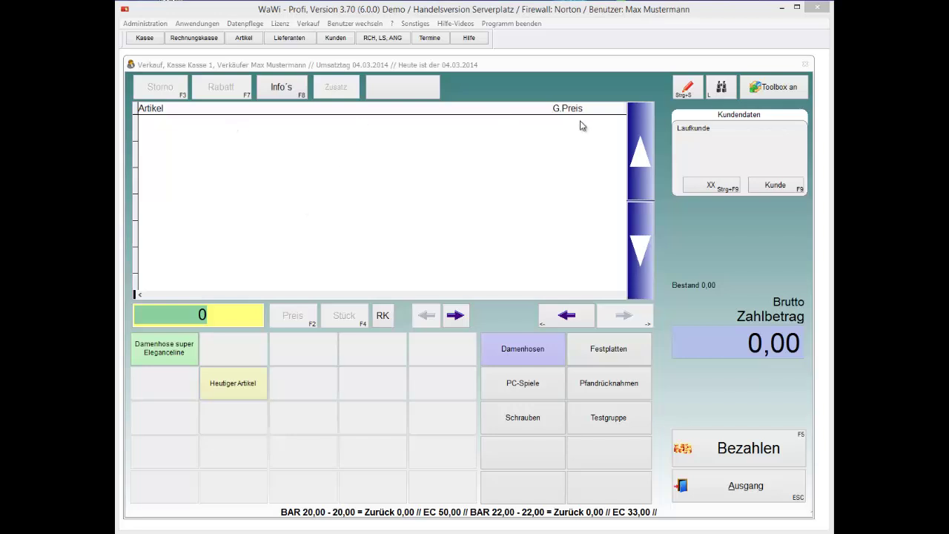
Look up the article Schlauch 5 Meter, 100mm Durchm. and add it to the sale with quantity 1
click(726, 90)
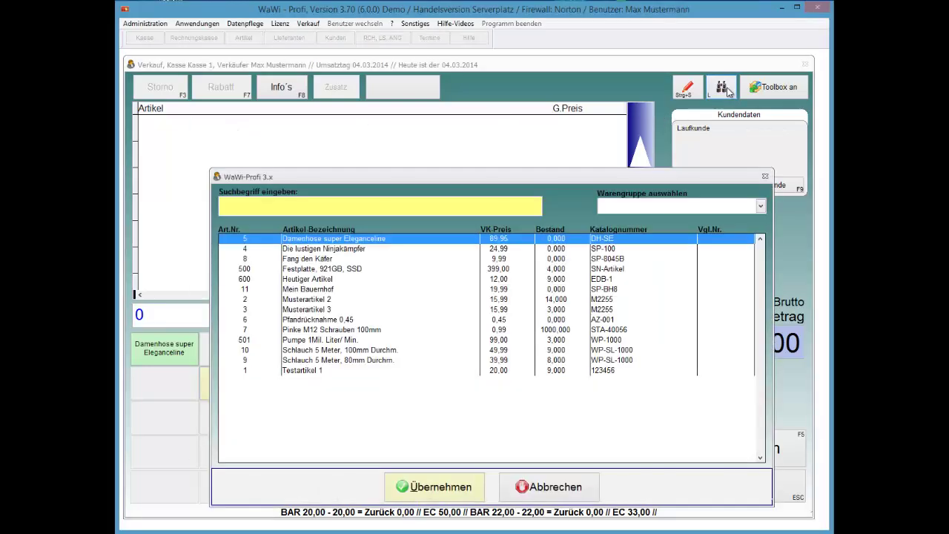
key(s)
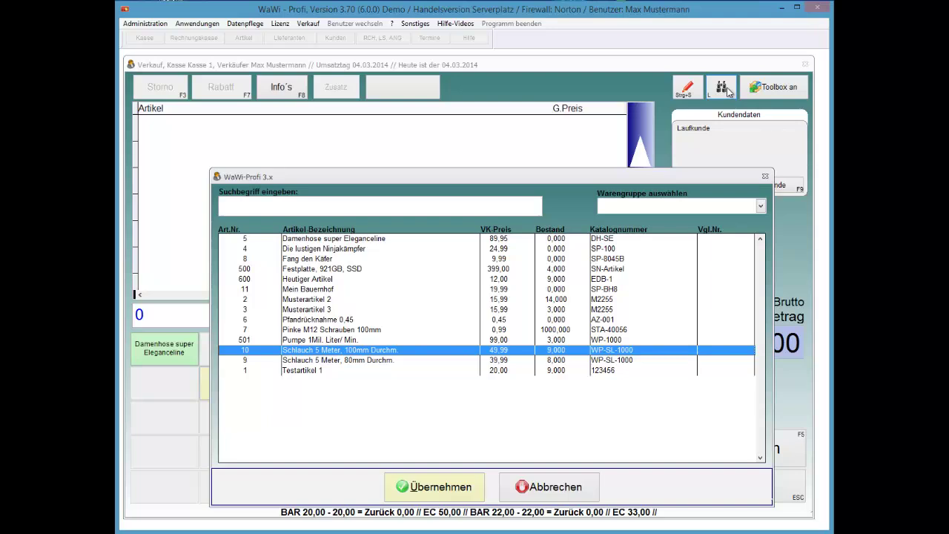
key(Return)
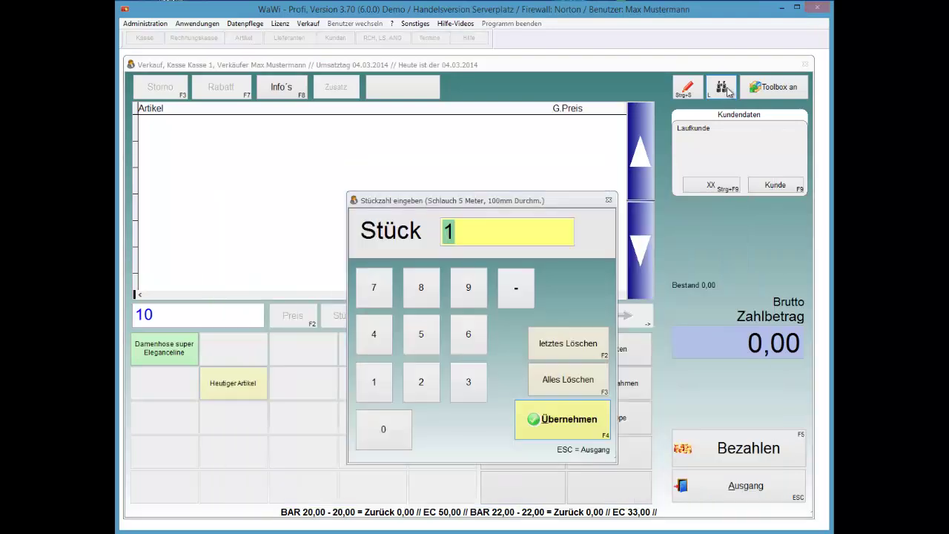
key(Return)
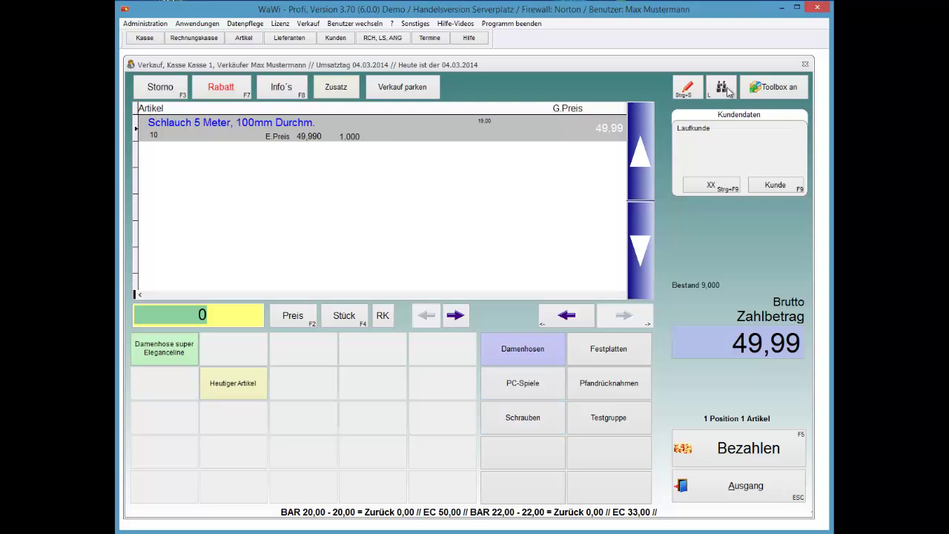
Start the payment for the sale and redeem voucher 1 worth 20,00
key(F5)
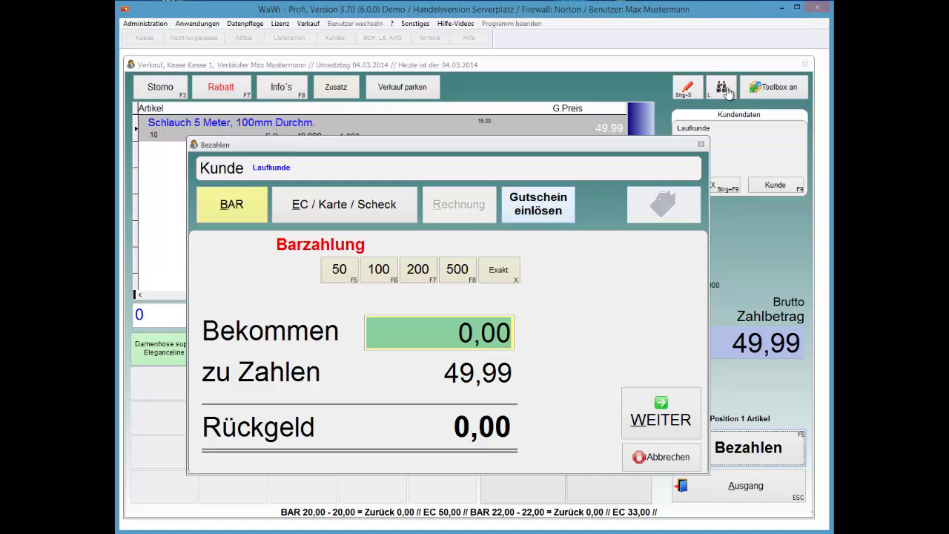
key(g)
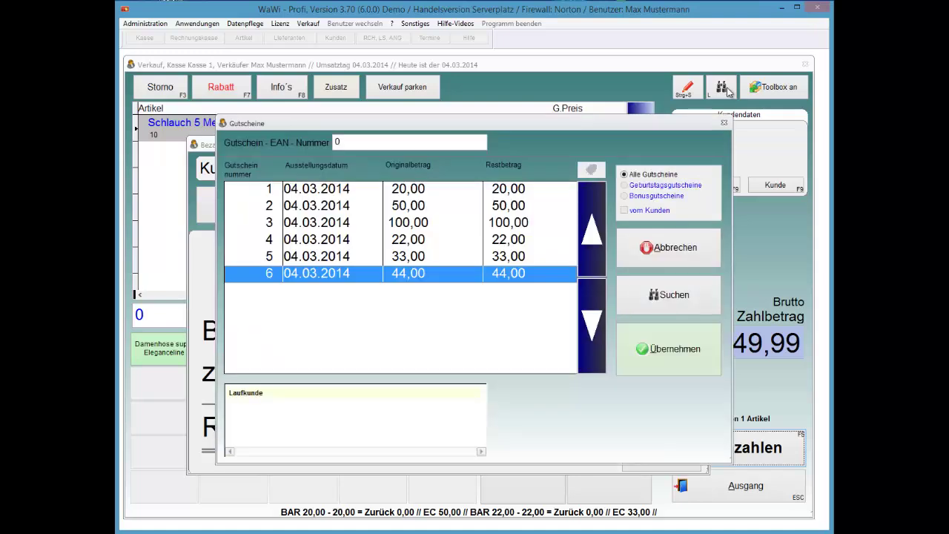
key(Home)
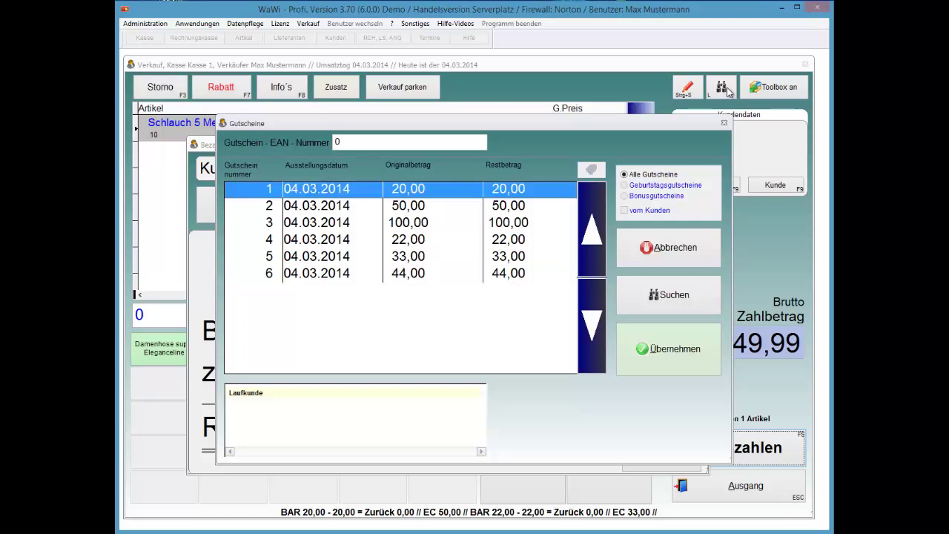
key(Return)
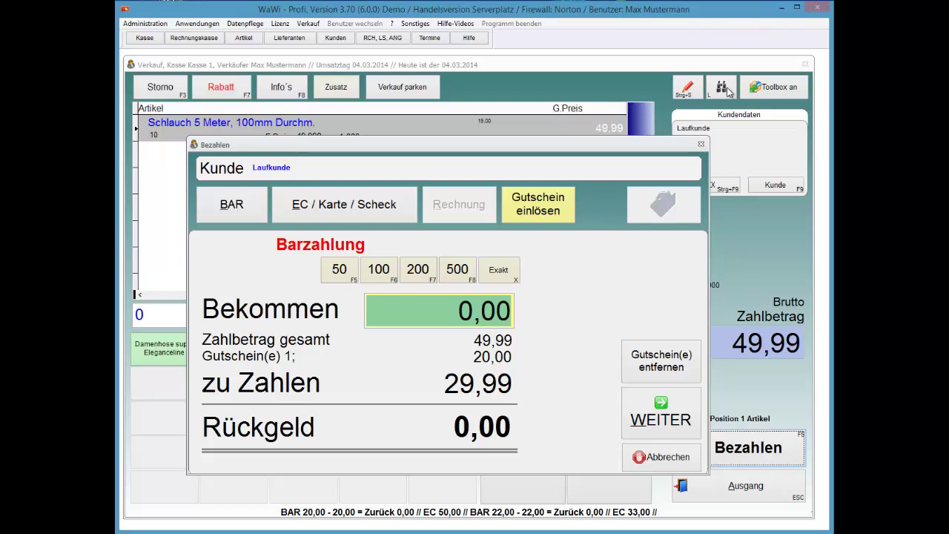
Redeem voucher 4 worth 22,00 as a second voucher on the same payment
key(Tab)
key(Return)
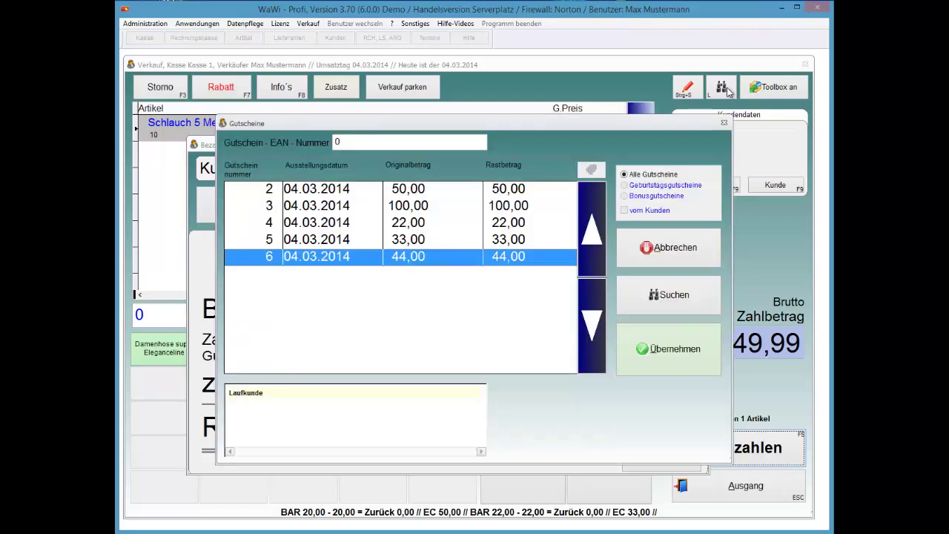
key(Up)
key(Up)
key(Return)
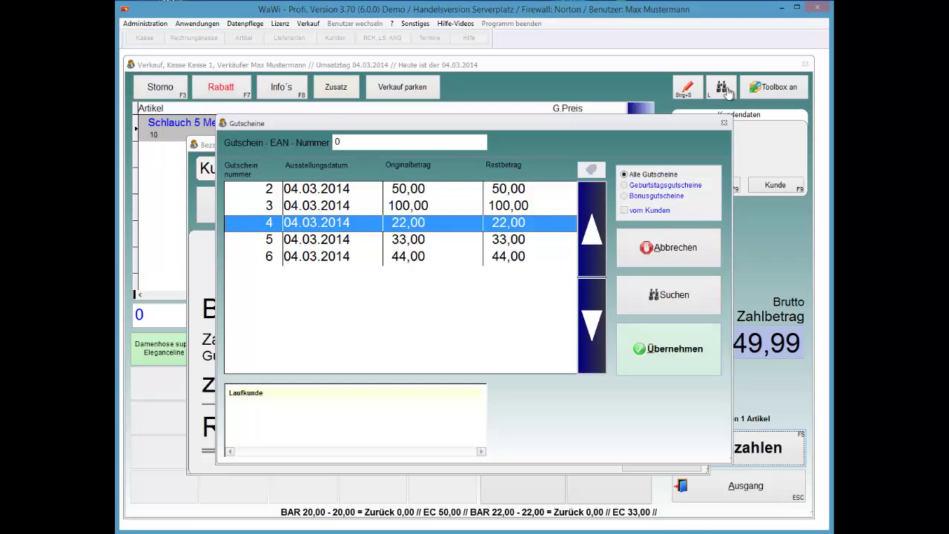
key(Return)
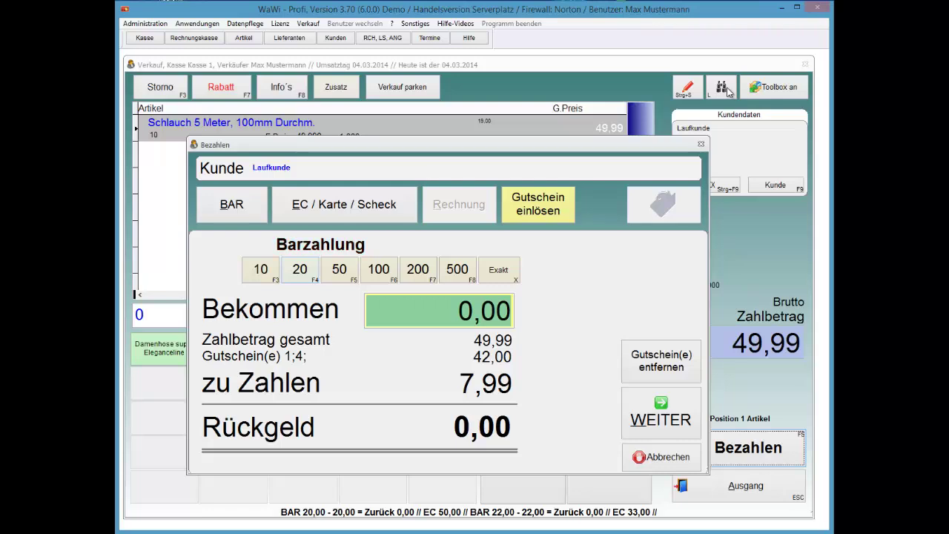
Complete the sale with 10,00 received in cash and close the receipt preview
key(F3)
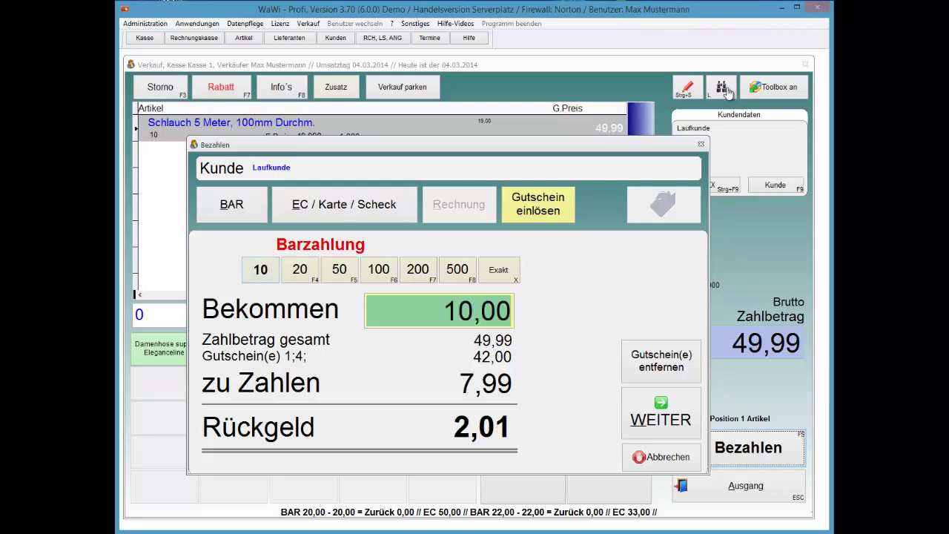
key(Tab)
key(Return)
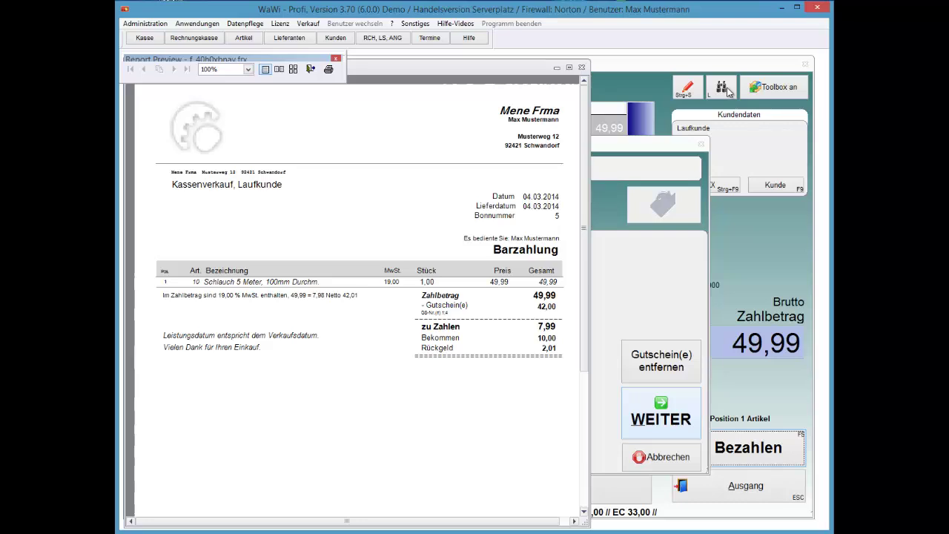
key(Escape)
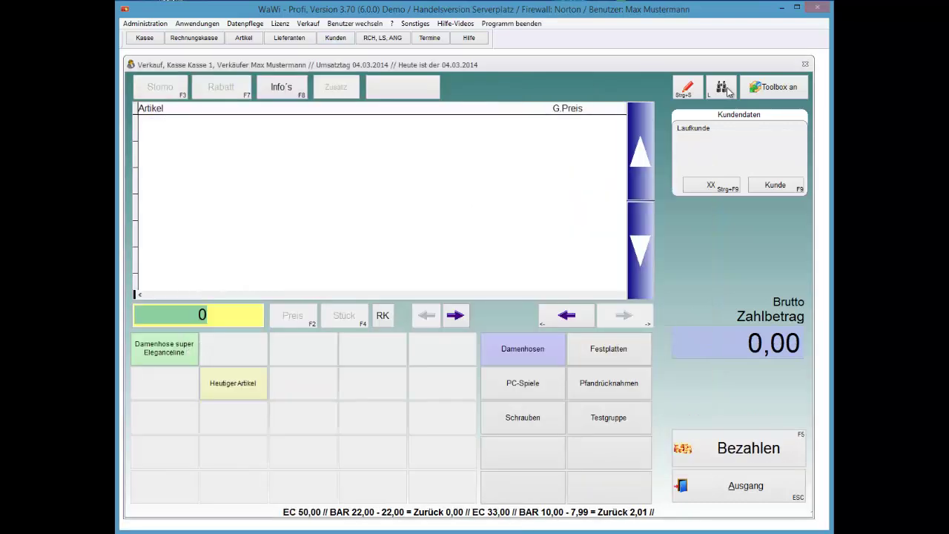
Look up Testartikel 1, add it to the sale with quantity 1 and start the payment
click(729, 91)
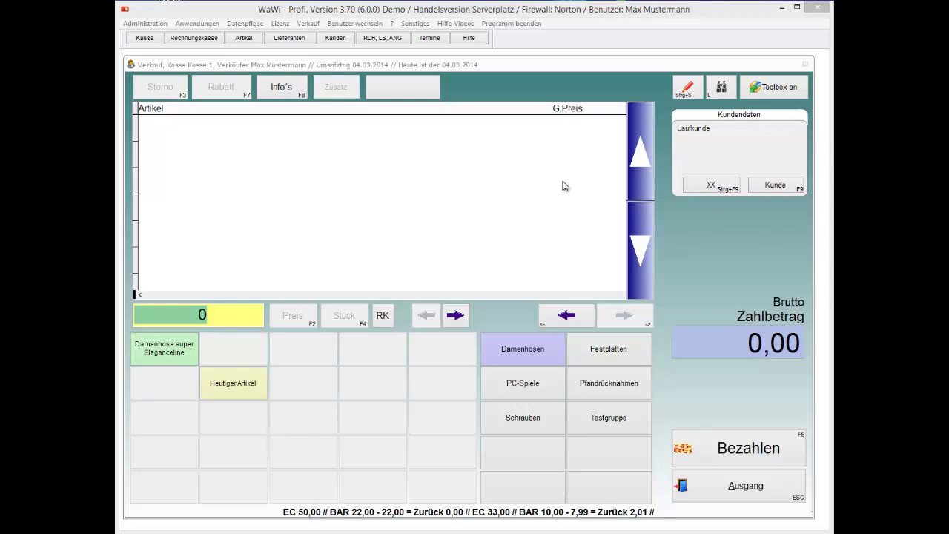
click(722, 87)
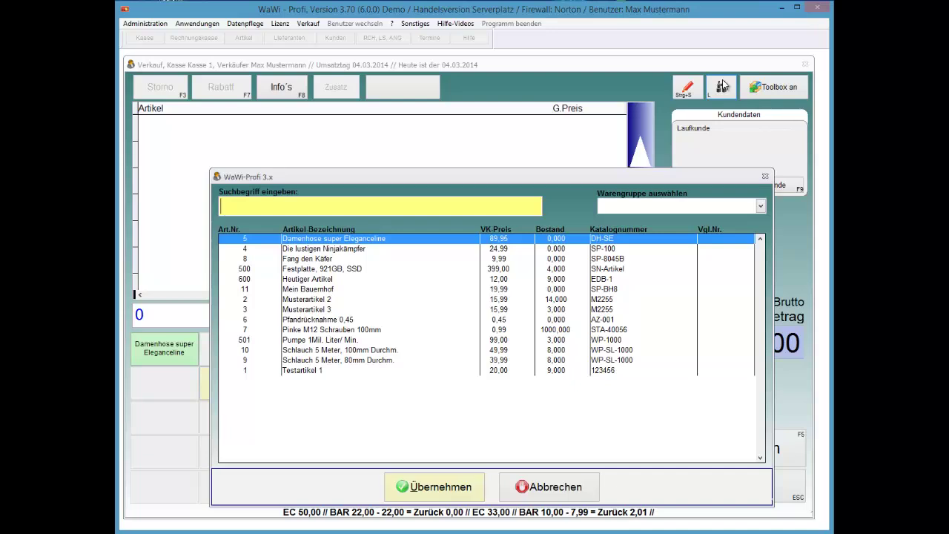
key(Tab)
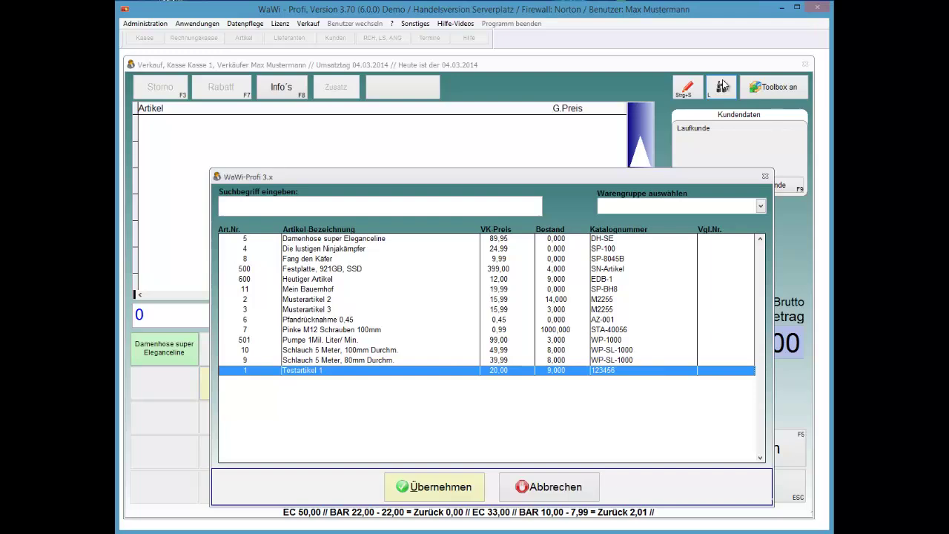
key(Return)
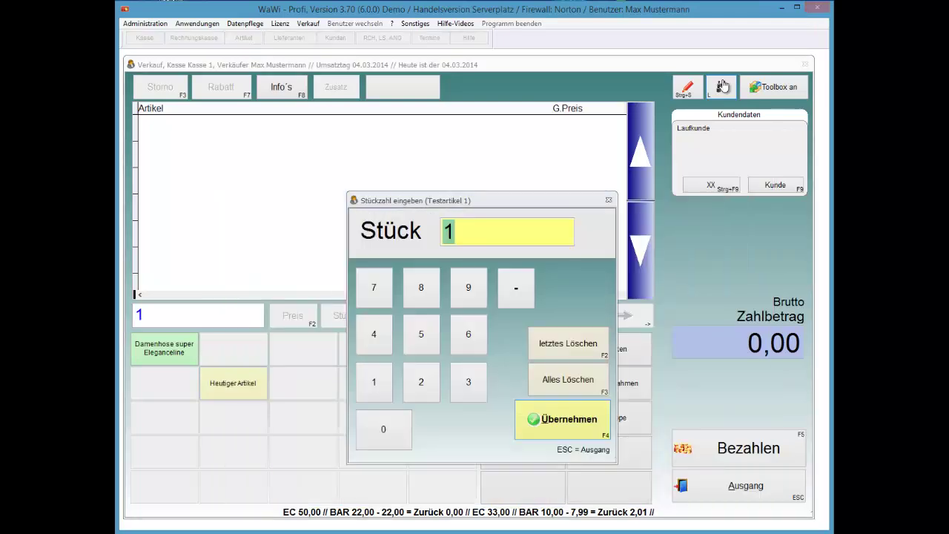
key(Return)
key(F5)
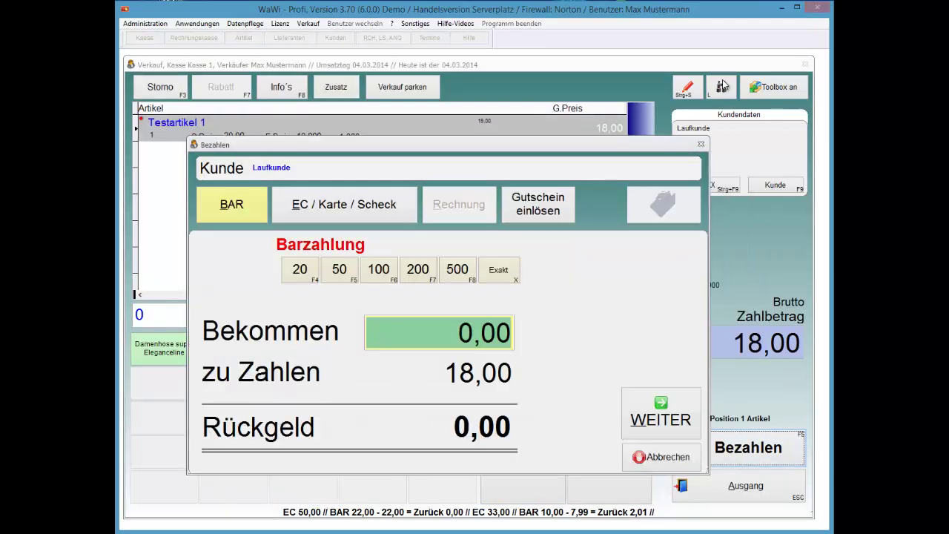
Try to redeem voucher 5 worth 33,00 on the Testartikel 1 payment, answering Nein to the overpayment question
key(g)
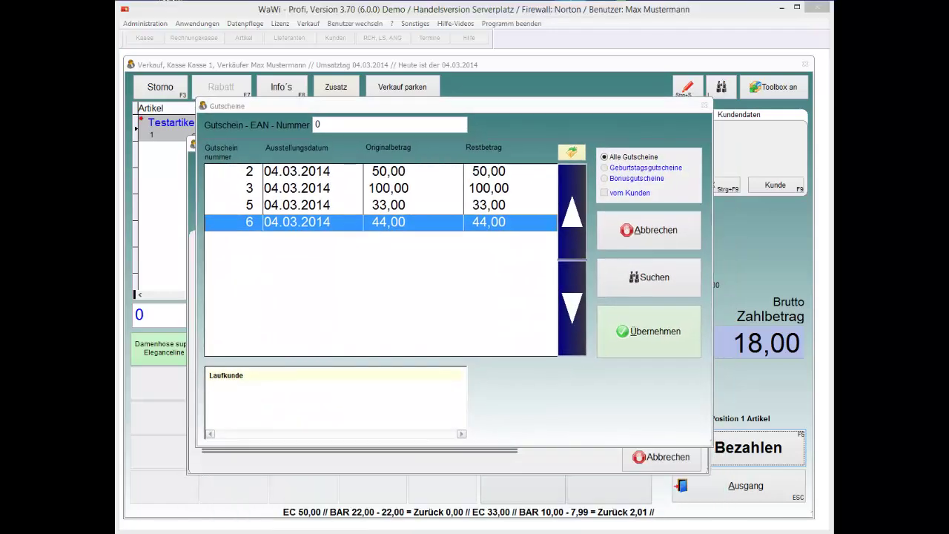
click(356, 210)
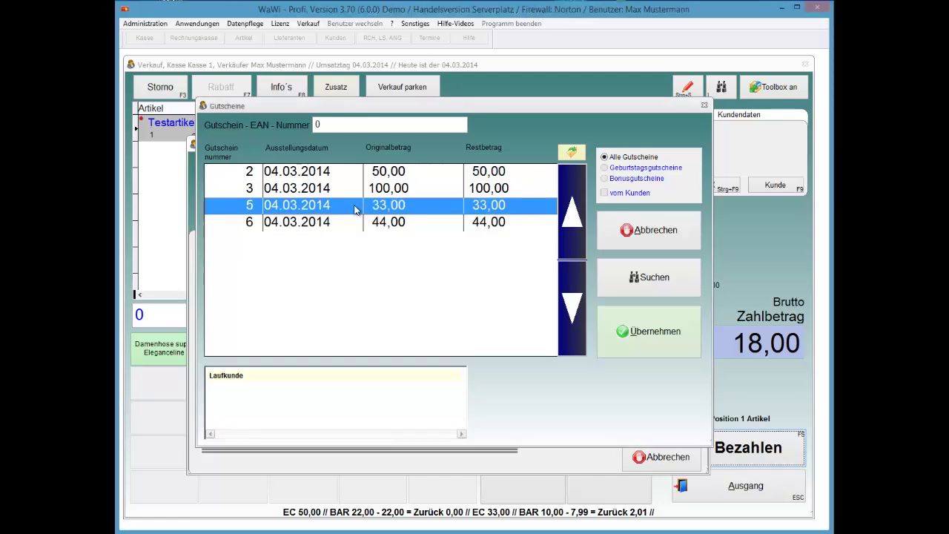
double_click(355, 206)
double_click(356, 212)
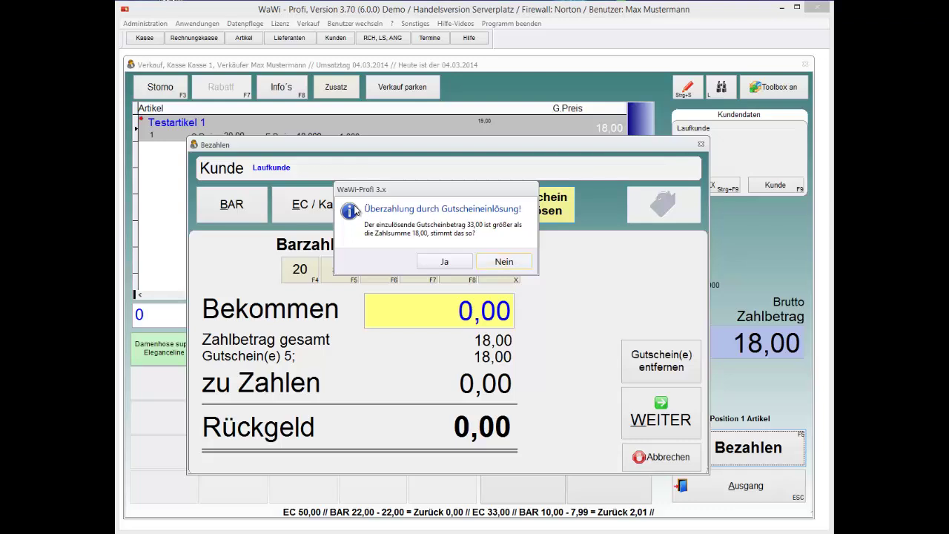
key(Return)
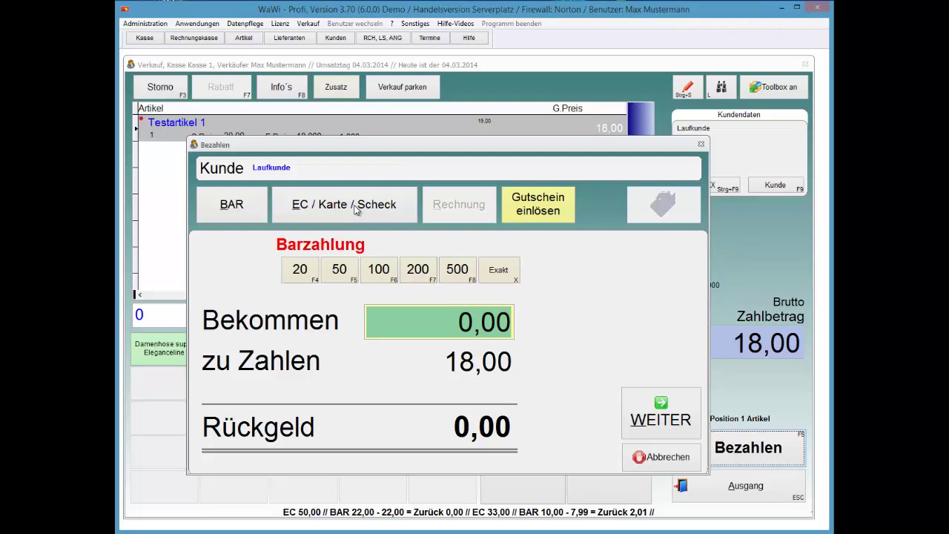
Redeem voucher 5 worth 33,00, accept the overpayment with Ja and close the preview of the remaining-value voucher
key(g)
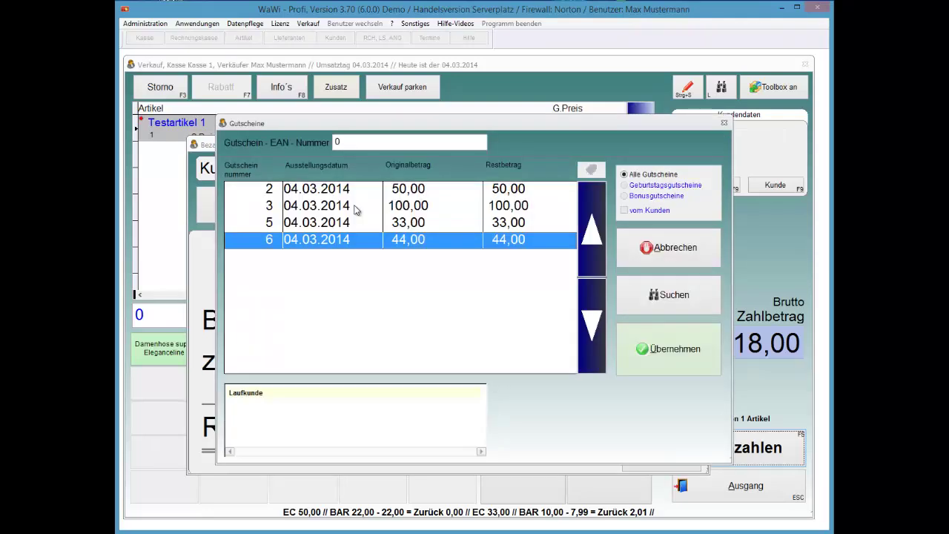
key(Up)
key(Return)
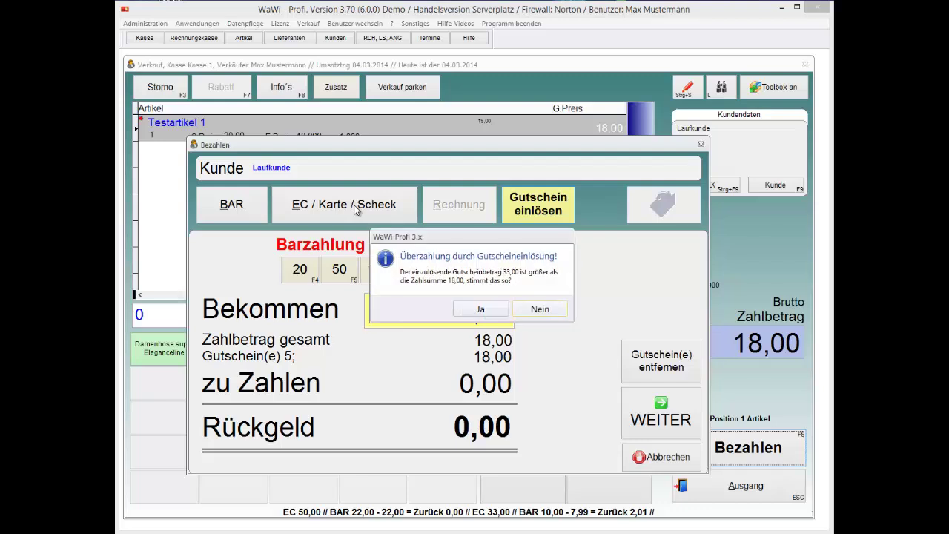
key(Left)
key(Return)
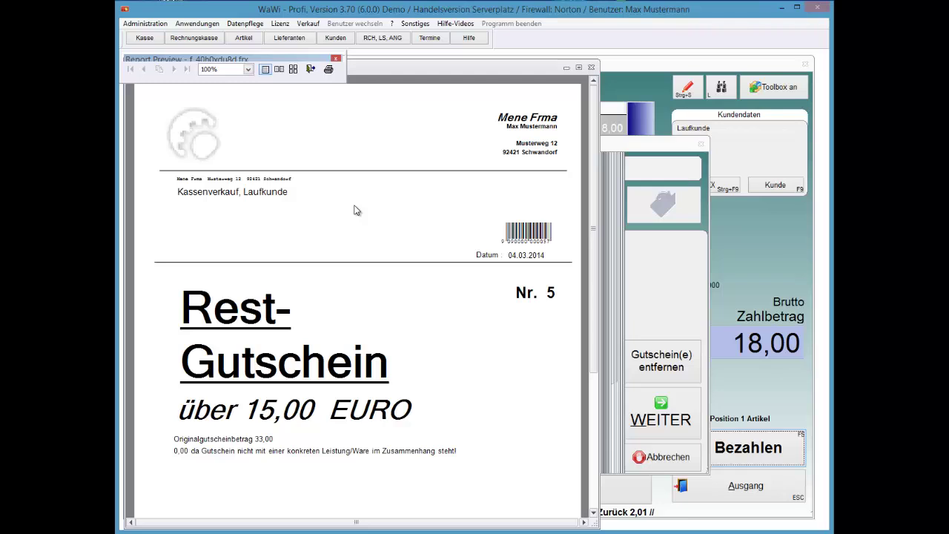
key(Escape)
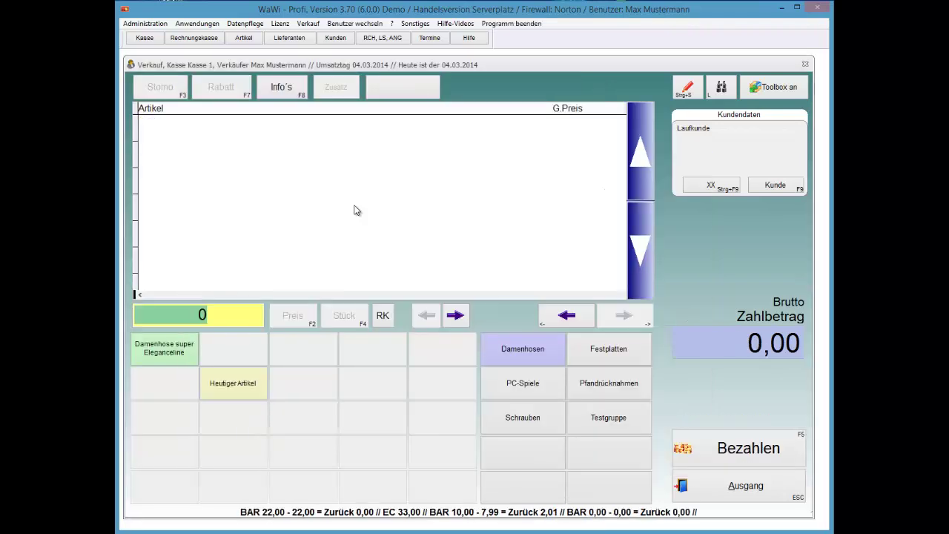
Check the remaining amount of voucher 5 in the voucher copy list and leave the list without printing
click(773, 87)
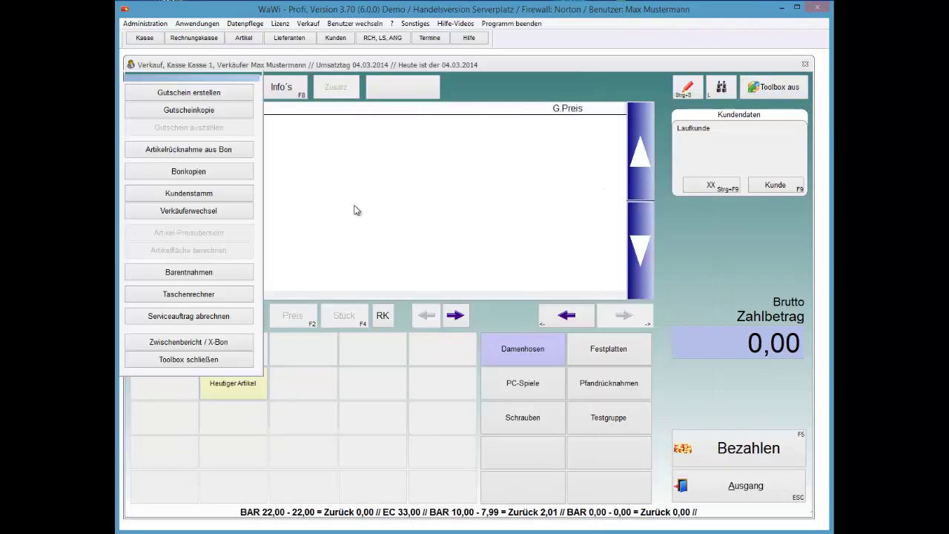
click(188, 110)
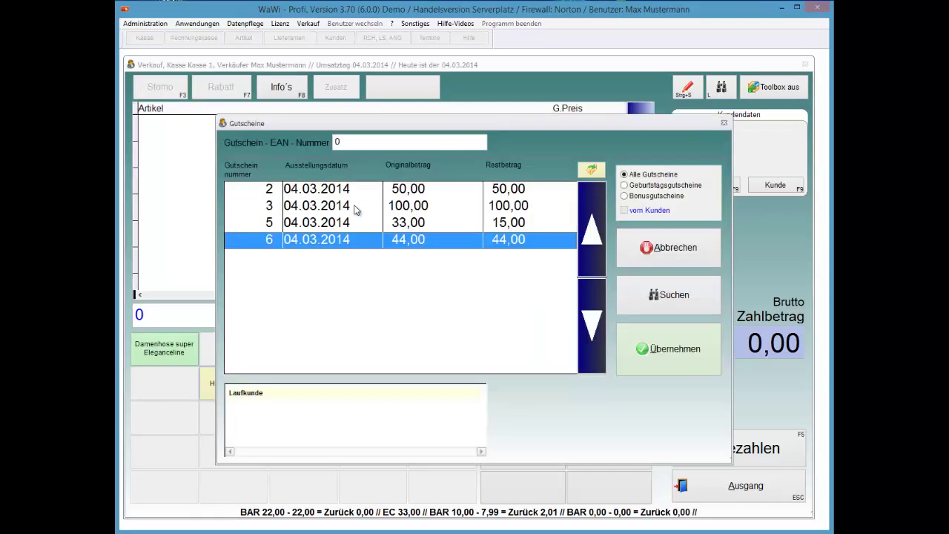
click(301, 232)
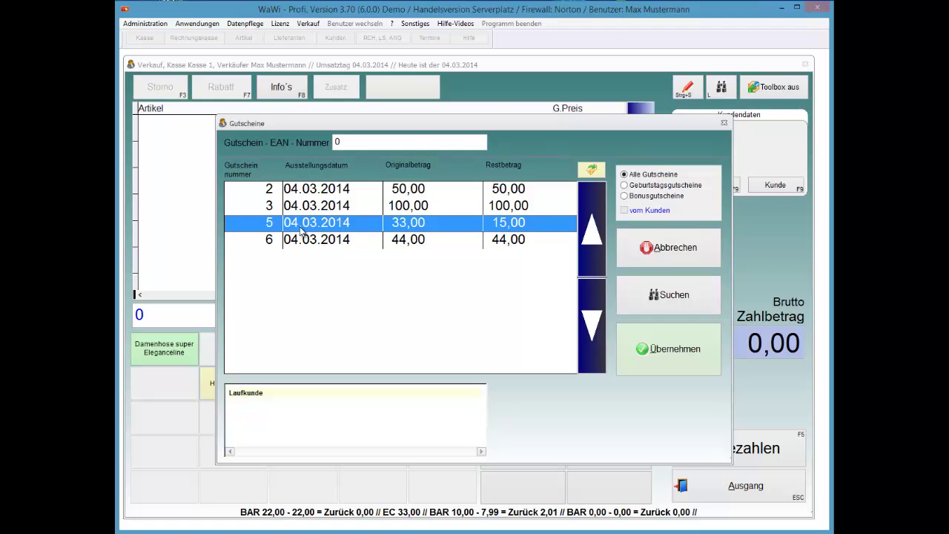
key(Tab)
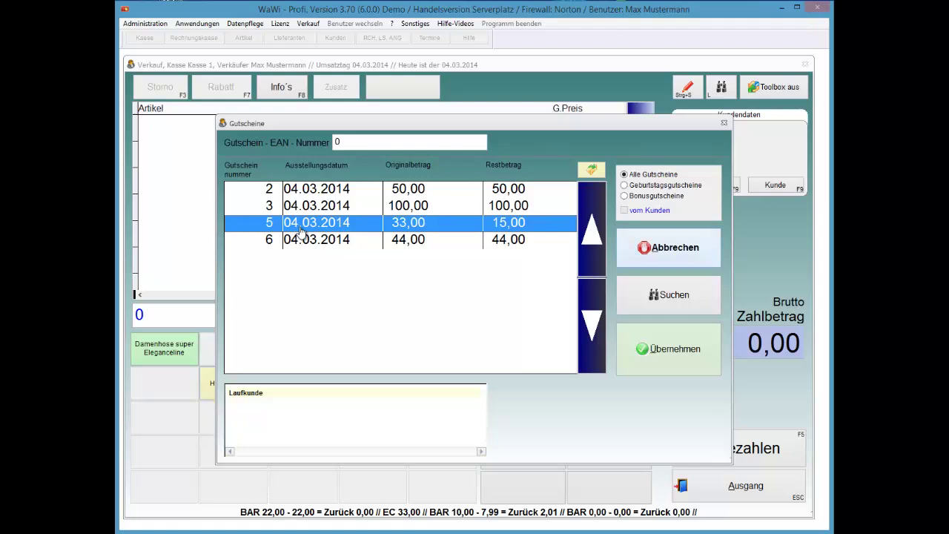
key(Return)
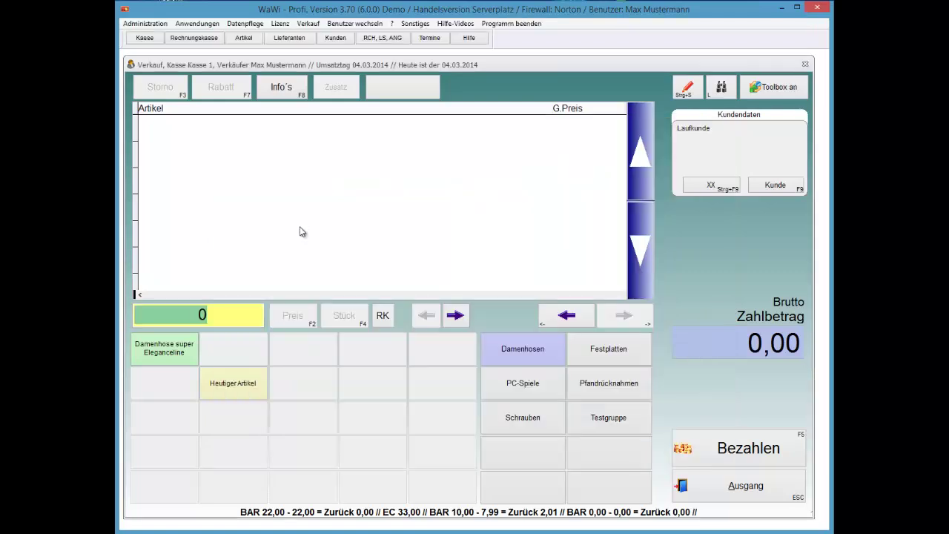
Look up Damenhose super Eleganceline, add it to the sale and start the payment
key(l)
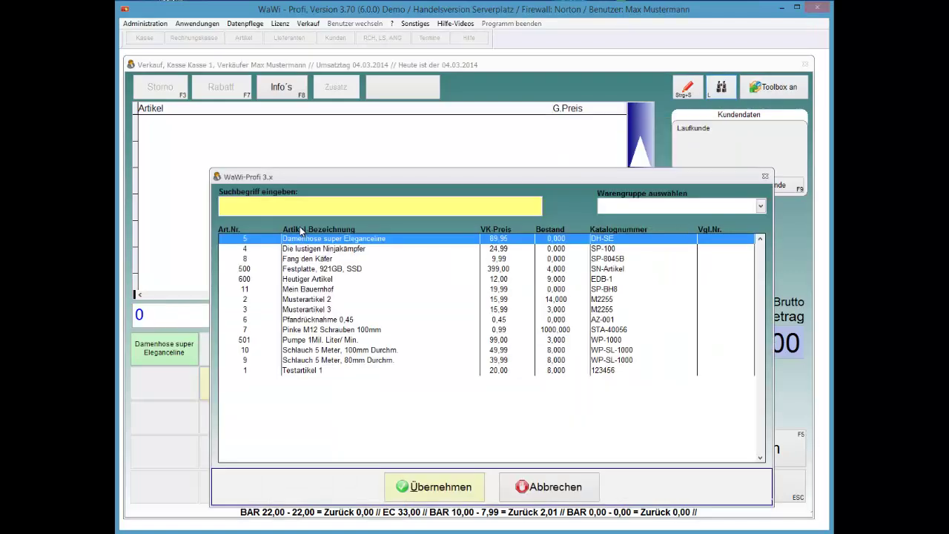
key(Return)
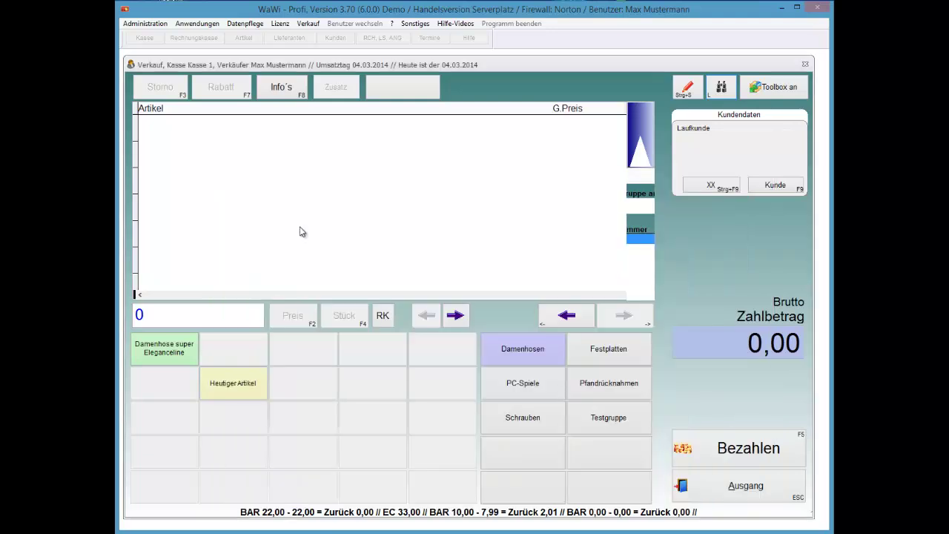
key(Return)
key(F5)
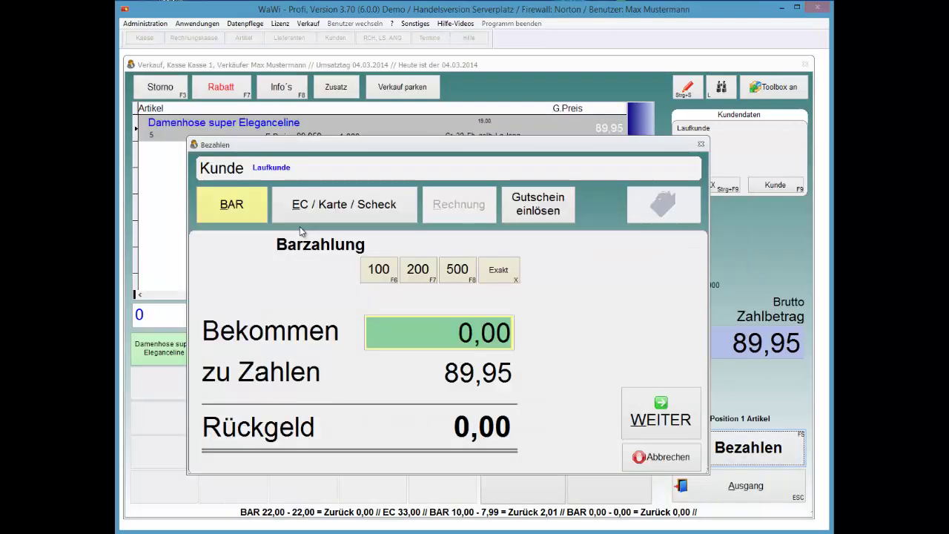
Redeem the remaining 15,00 of voucher 5 on the Damenhose super Eleganceline payment
key(g)
key(Up)
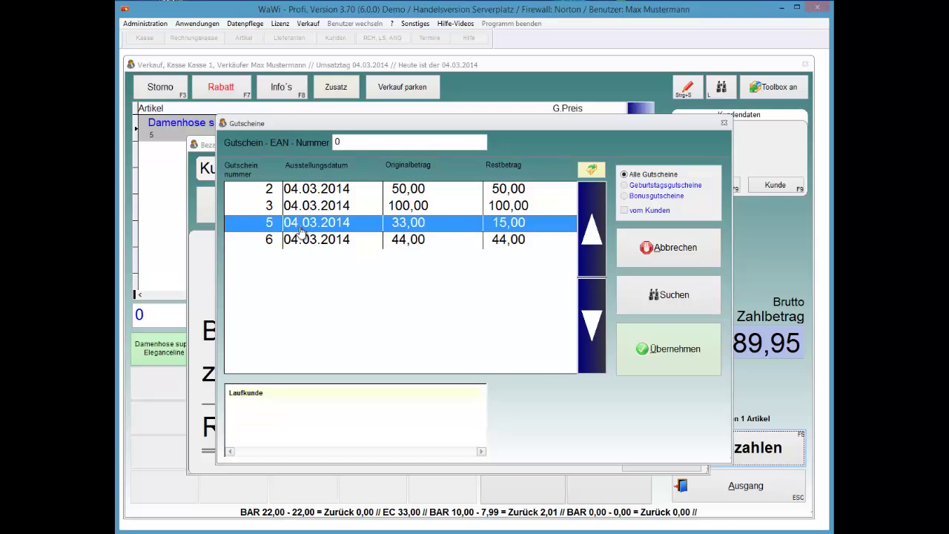
key(Return)
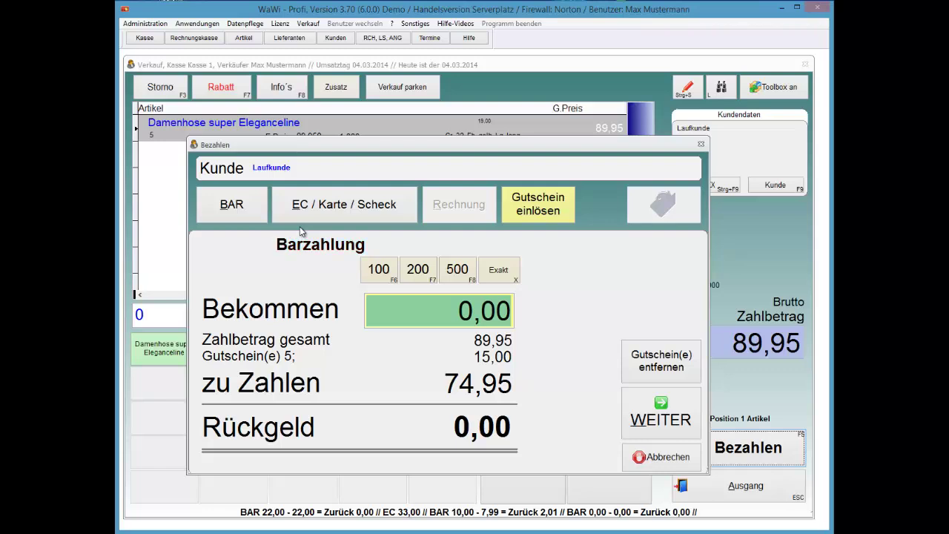
Enter 100,00 as cash received for the rest, complete the payment and close the receipt preview
key(Tab)
key(Return)
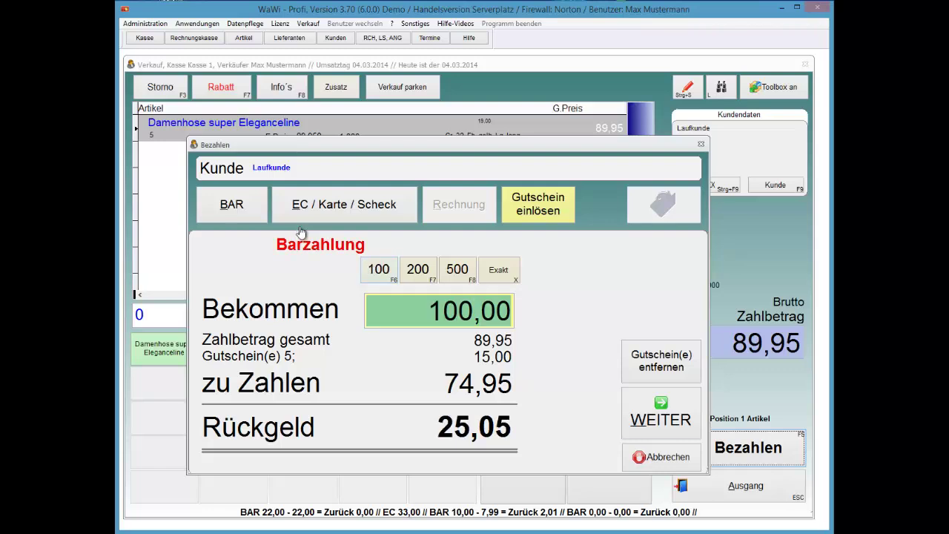
key(Return)
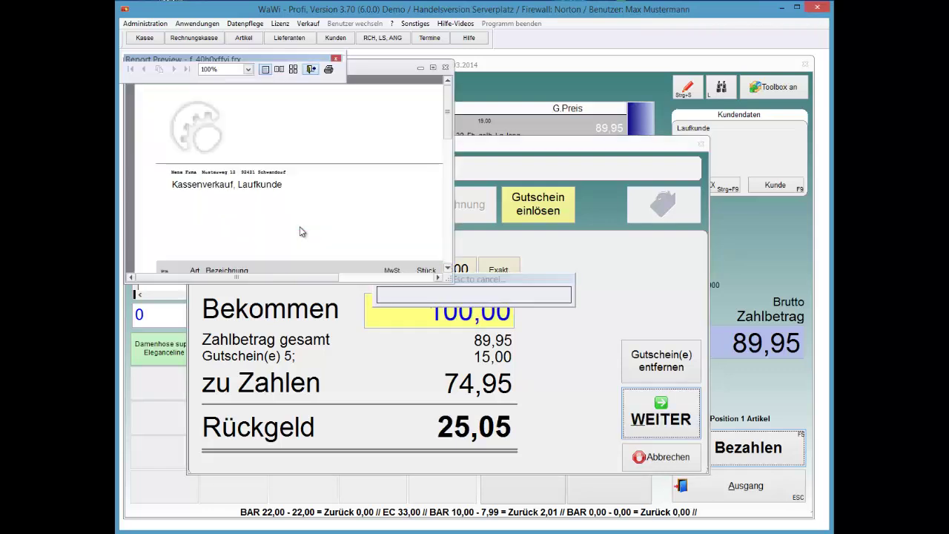
key(Return)
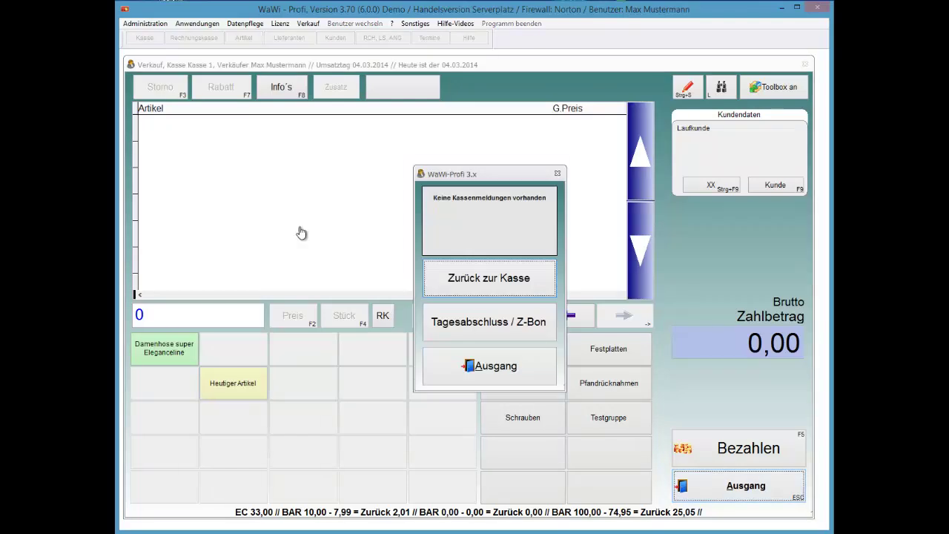
Leave the cash register and open the Gutscheinhistorie from the Auswertungen
key(alt+a)
key(Up)
key(Return)
key(Return)
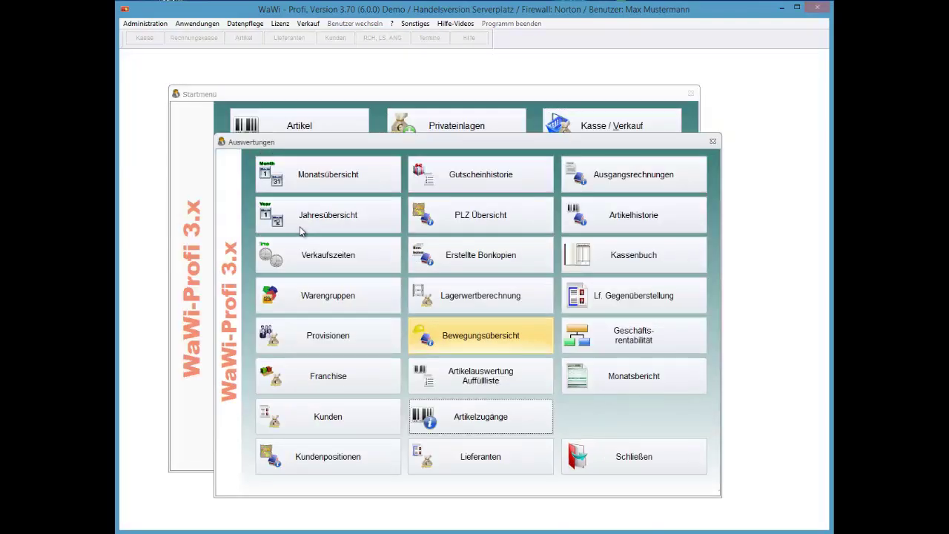
key(Up)
key(Up)
key(Up)
key(Up)
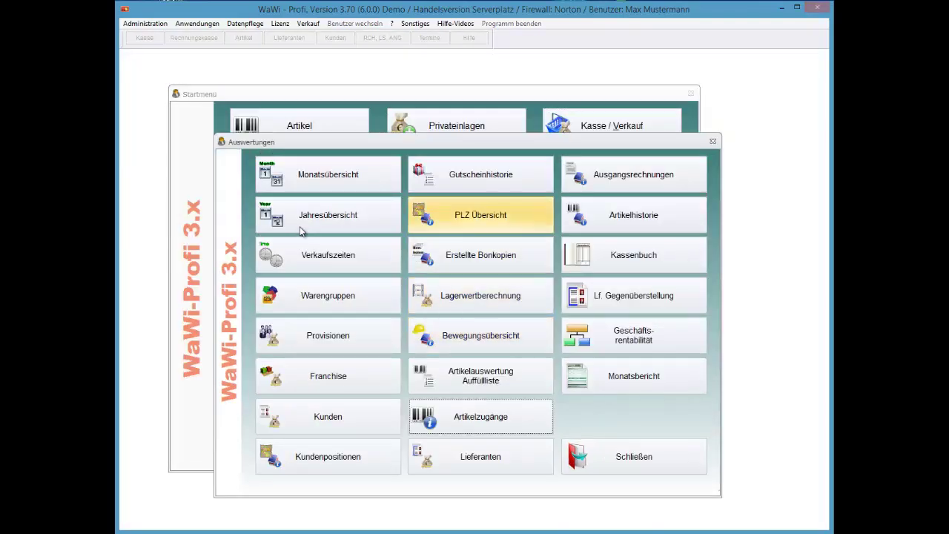
key(Return)
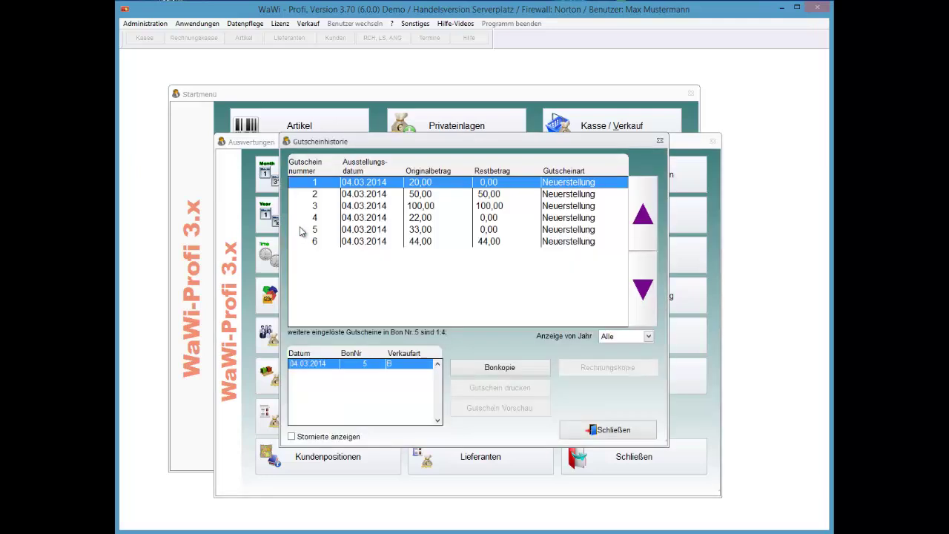
Select voucher 5 in the voucher history and look through the receipts in which it was redeemed
click(301, 231)
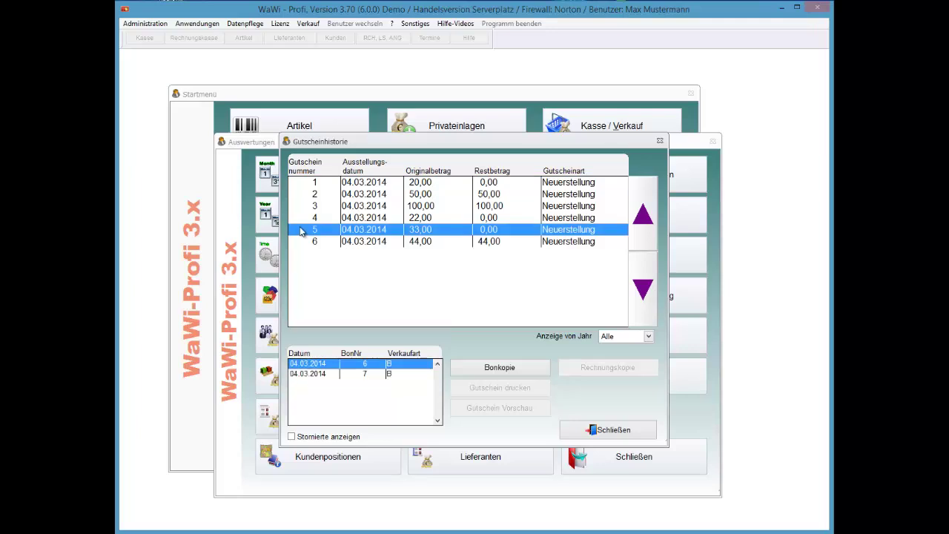
key(Down)
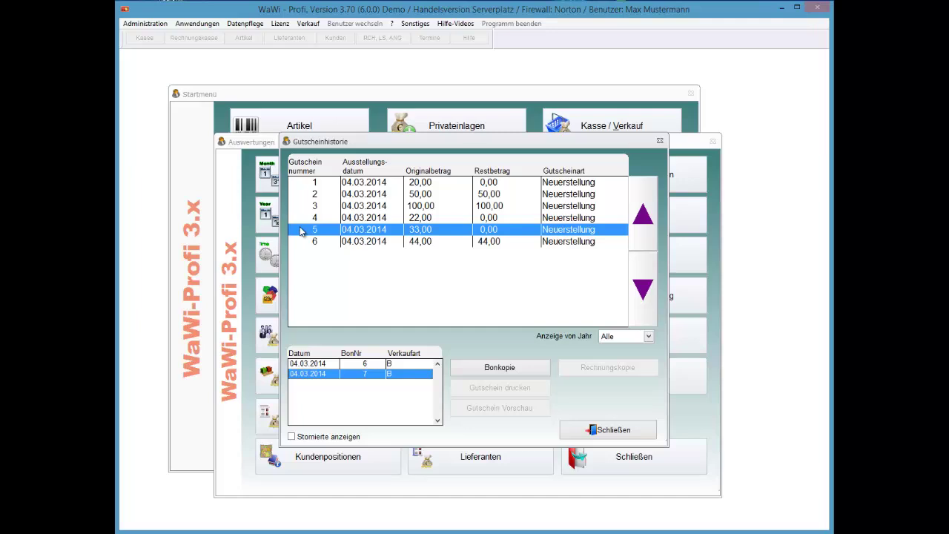
key(Up)
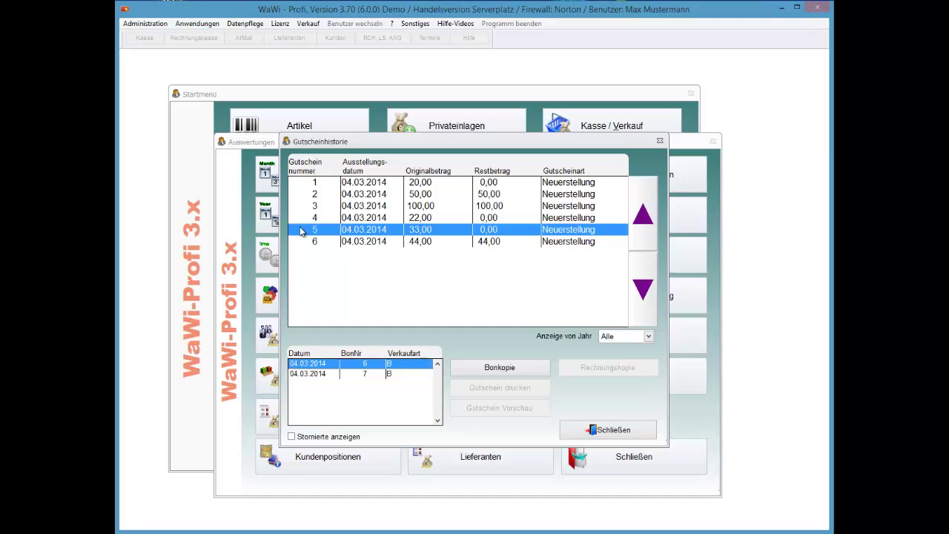
key(Down)
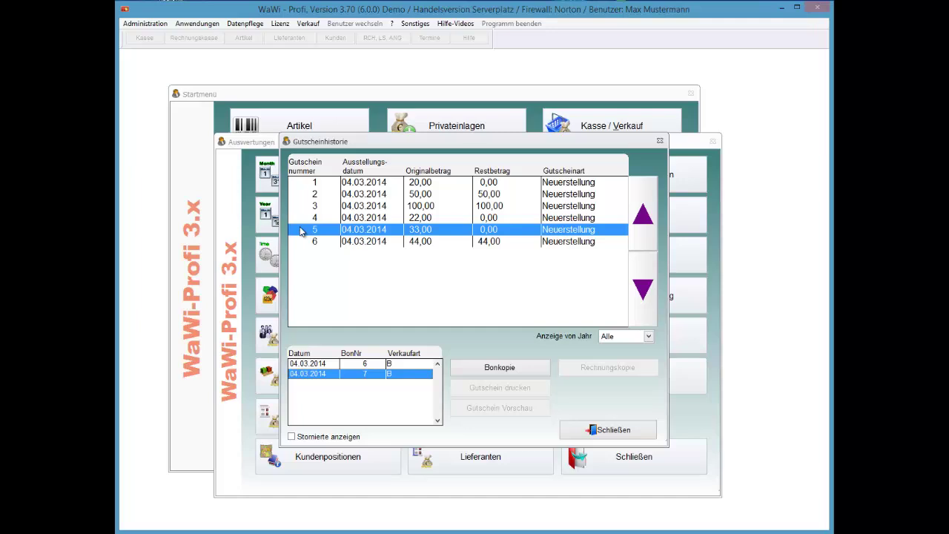
key(Up)
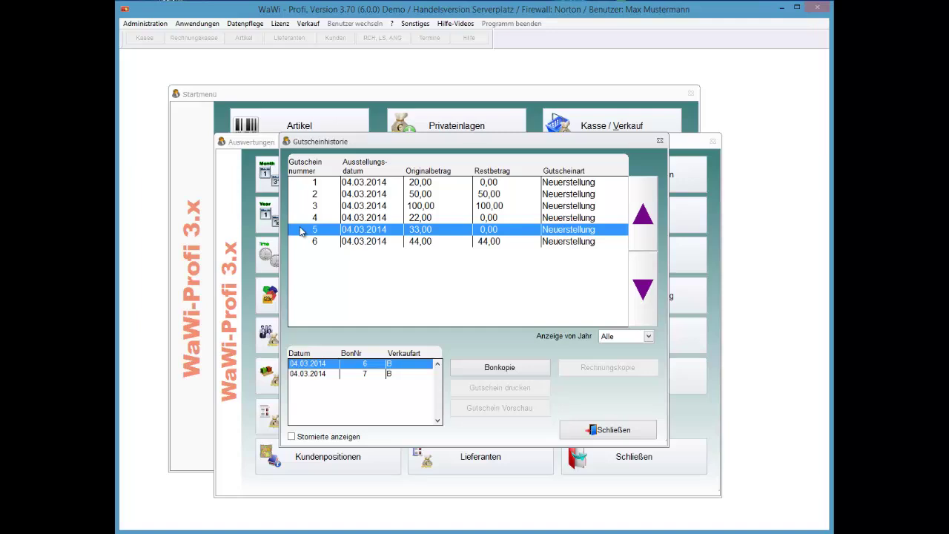
View the copy of receipt 6, examine its redeemed voucher number and amount, and close the copy
key(Tab)
key(Return)
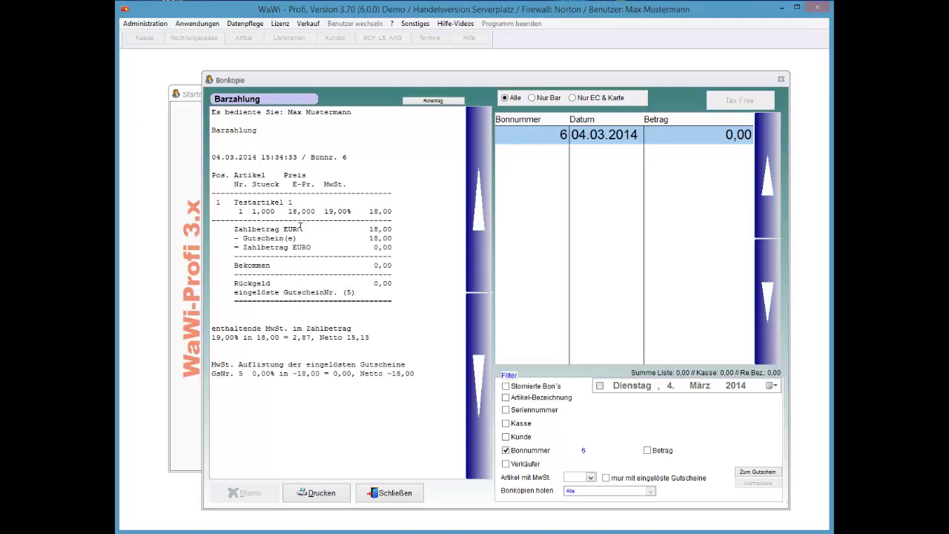
drag(356, 292, 233, 302)
drag(365, 238, 392, 239)
key(Return)
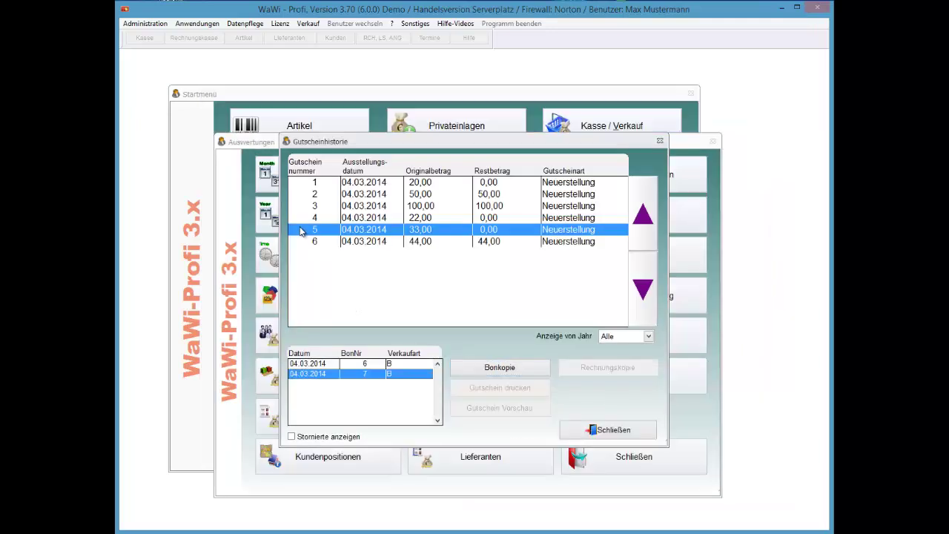
View the copy of receipt 7, examine its Gutschein(e) line, and return to the receipts of voucher 5 in the history
key(Tab)
key(Return)
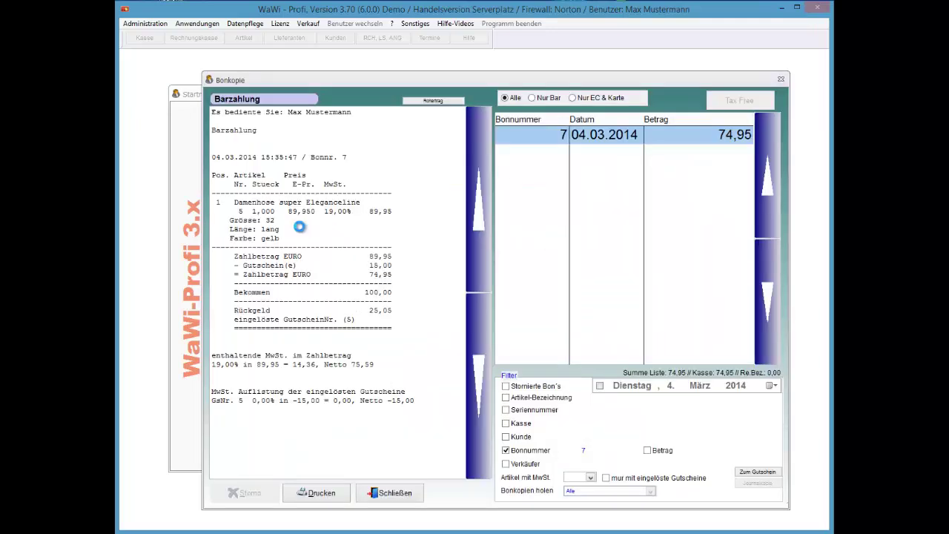
drag(392, 265, 257, 266)
key(shift+Left)
key(shift+Left)
key(shift+Left)
key(shift+Left)
key(shift+Left)
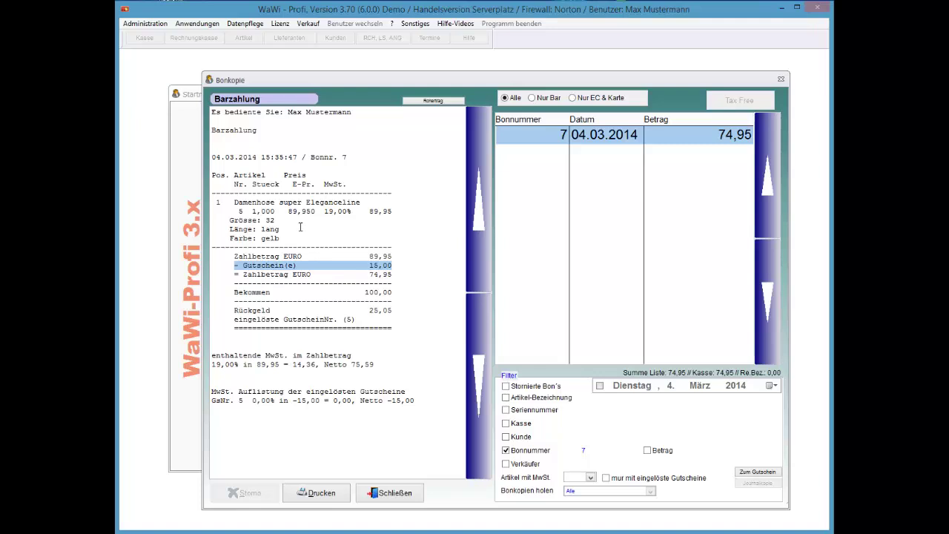
key(Escape)
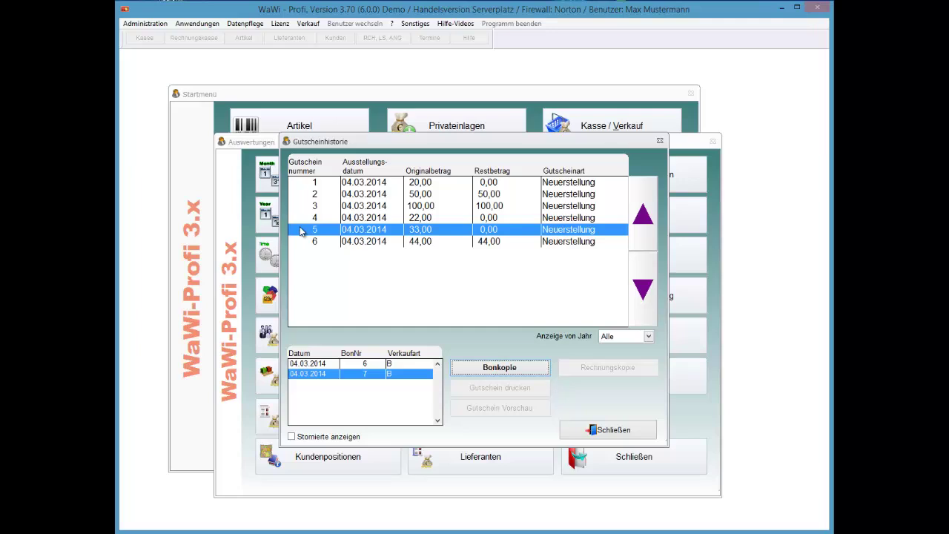
click(301, 232)
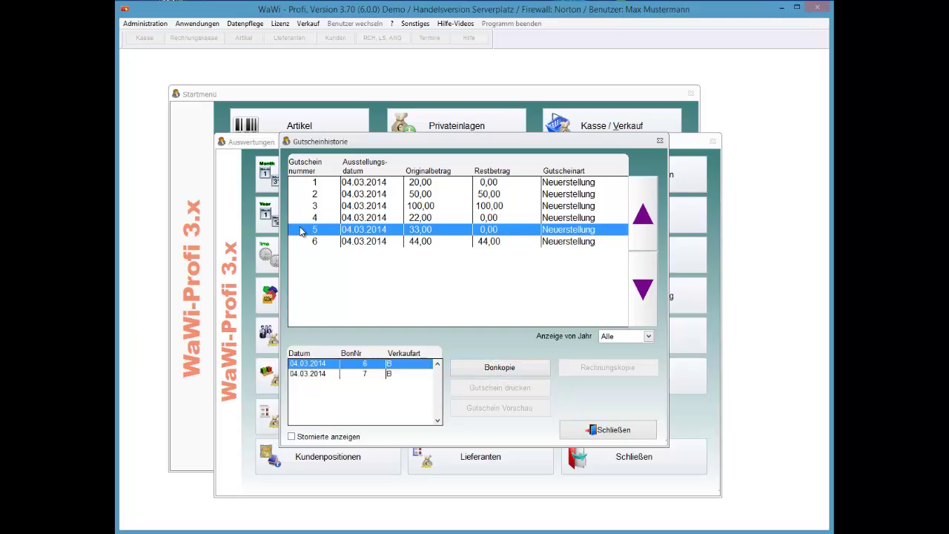
key(Down)
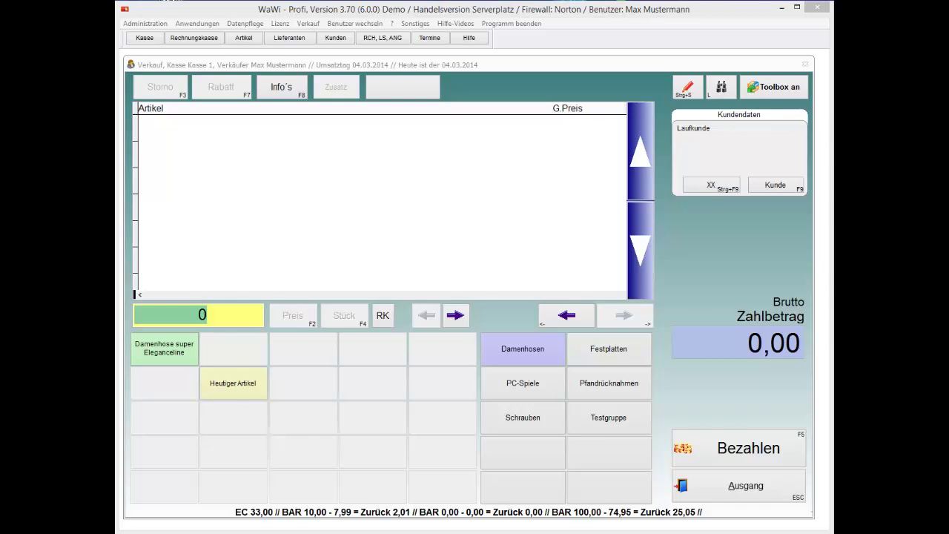
Look up Pumpe 1Mil. Liter/ Min. in the article search and add 1 piece to the sale
click(718, 87)
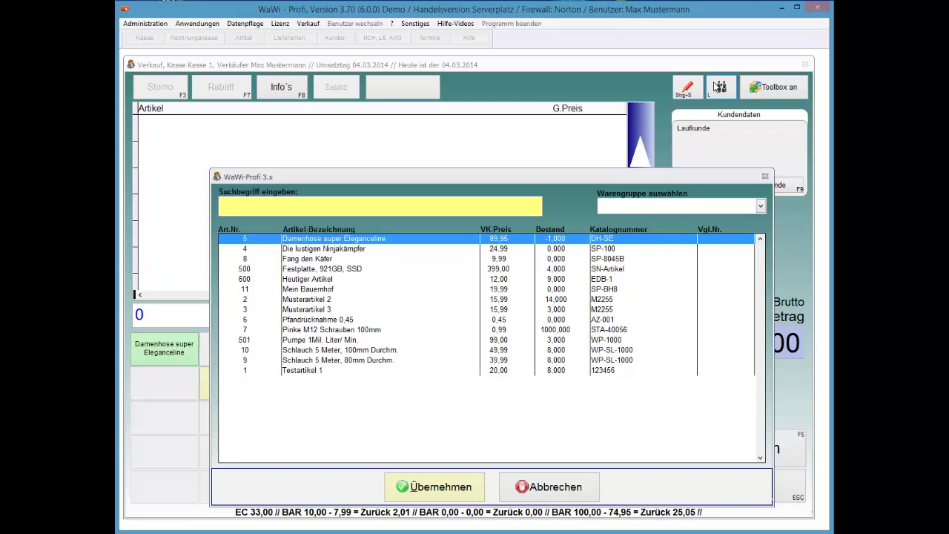
click(320, 340)
click(434, 487)
key(Return)
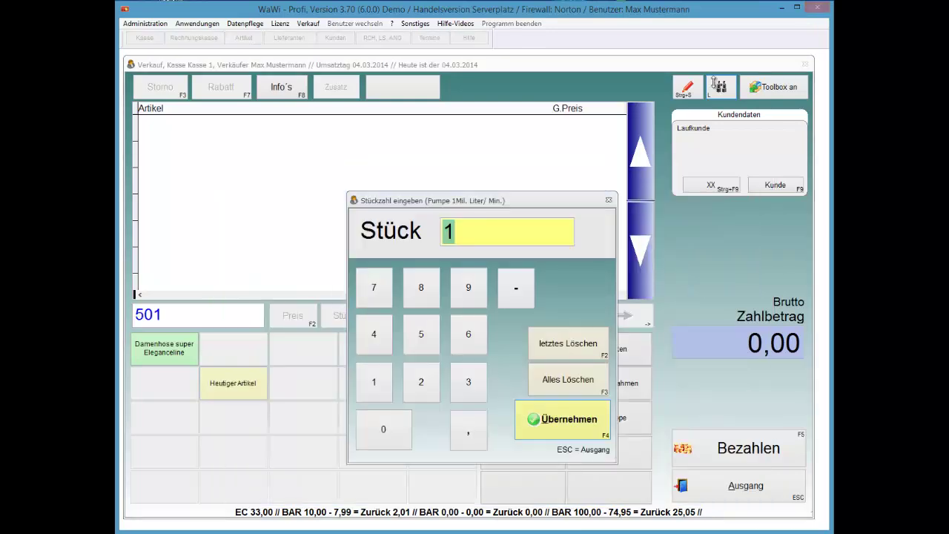
key(Return)
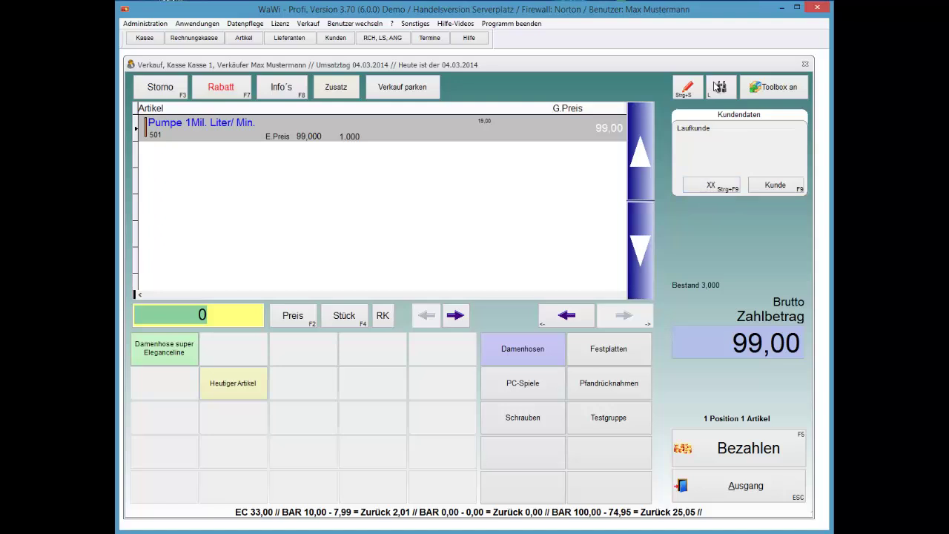
Try to create a voucher from the toolbox during the open sale, dismiss the message and close the toolbox
click(716, 87)
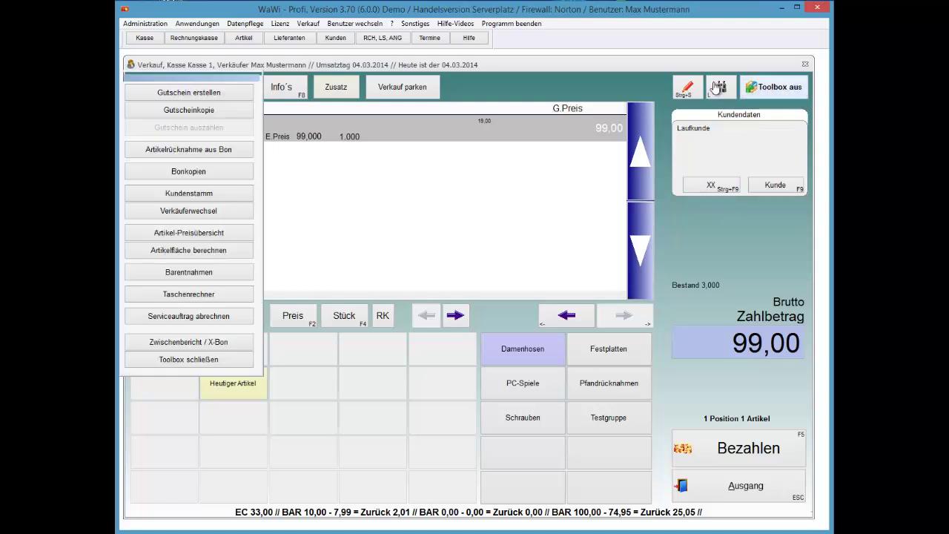
key(Return)
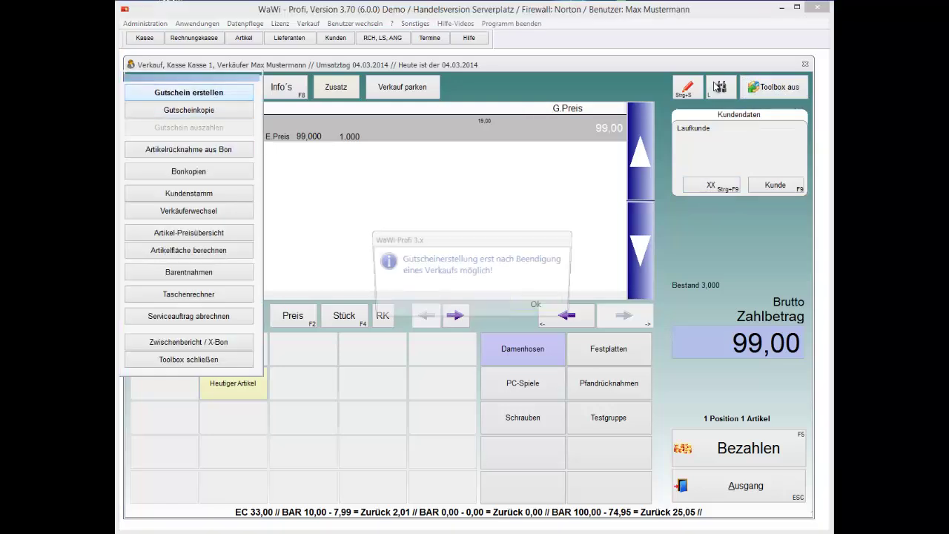
key(Return)
key(Tab)
key(Tab)
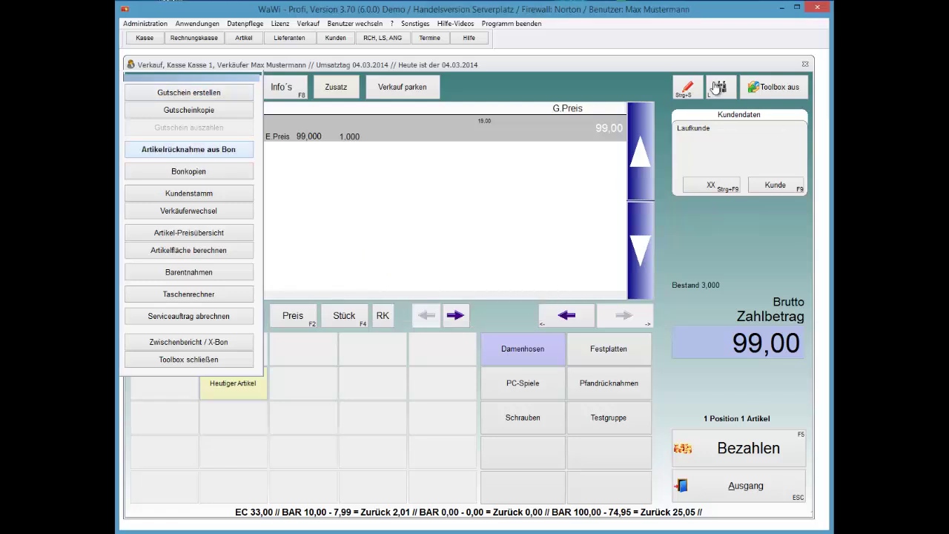
key(shift+Tab)
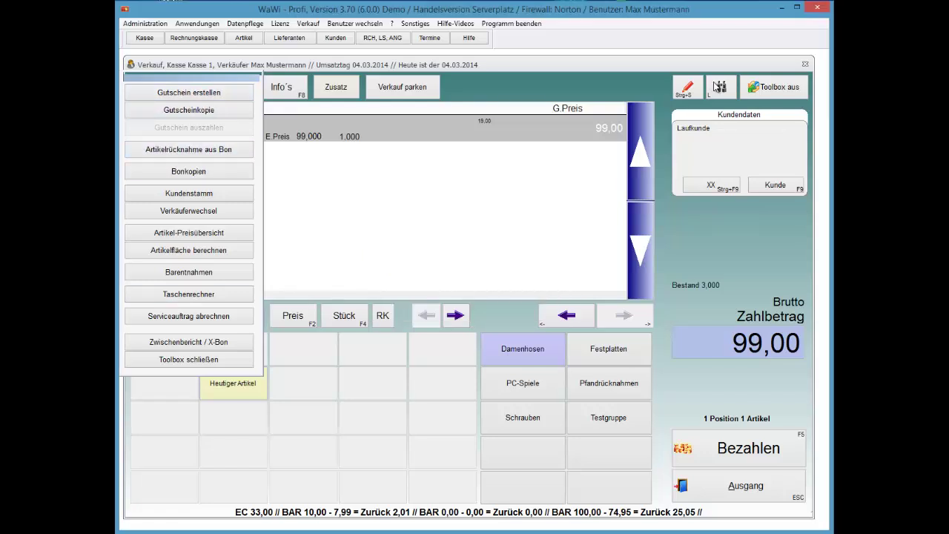
click(715, 87)
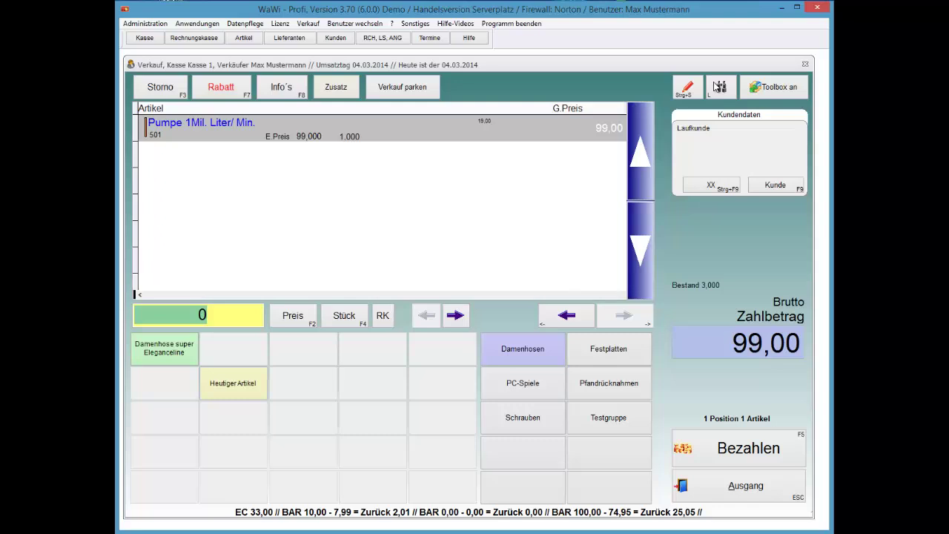
Try to redeem voucher 6 worth 44,00 on the Pumpe payment, and cancel the payment and the sale
key(F5)
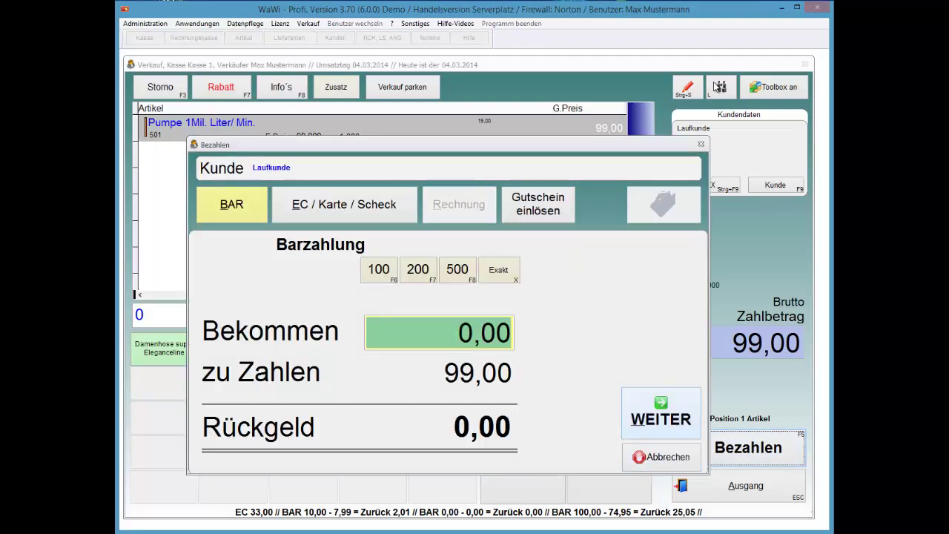
click(538, 204)
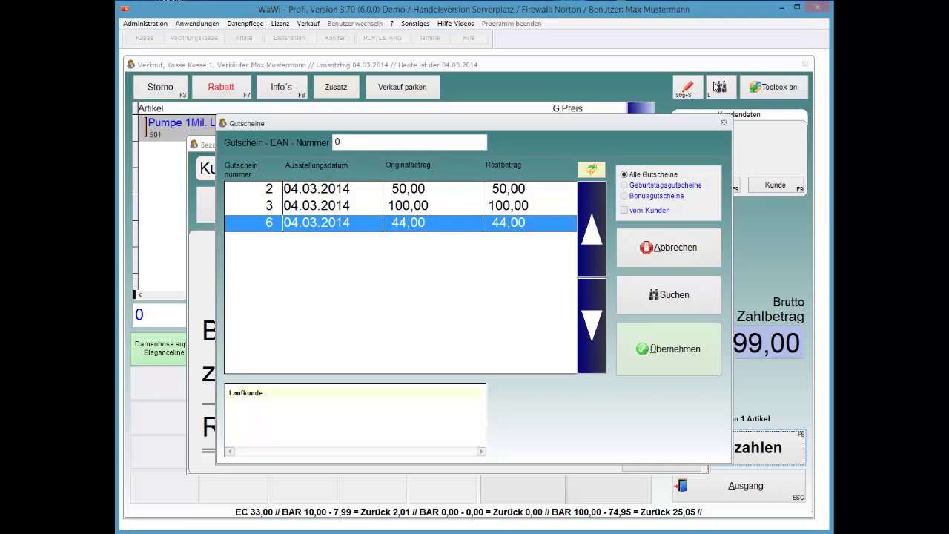
key(Return)
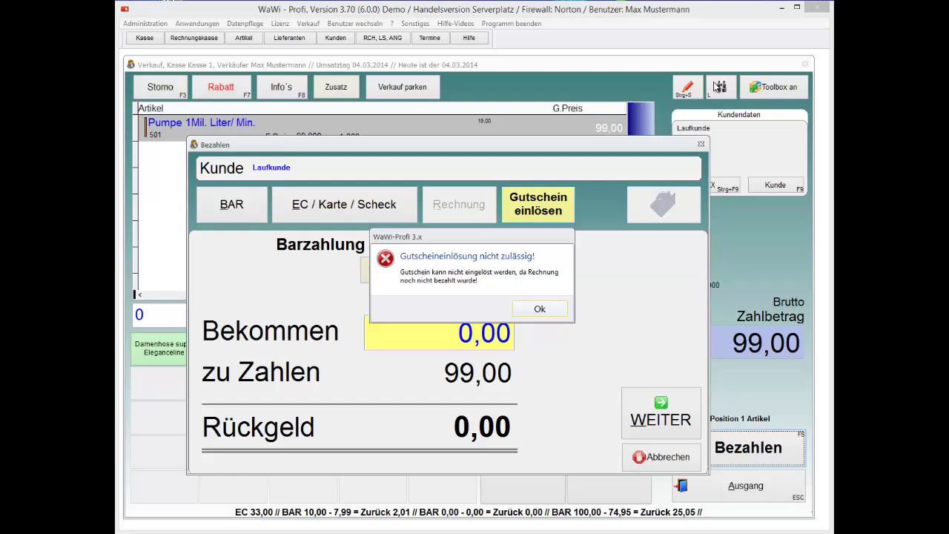
click(715, 87)
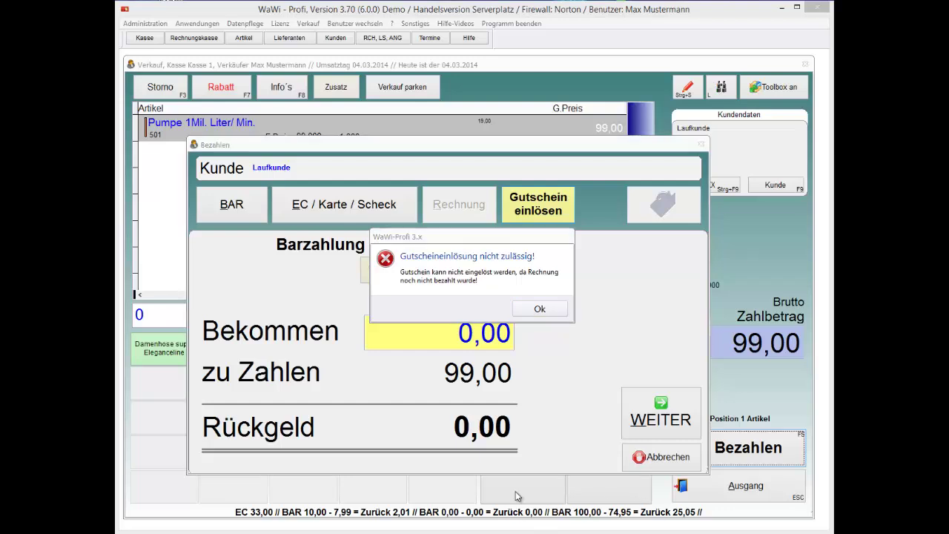
click(540, 309)
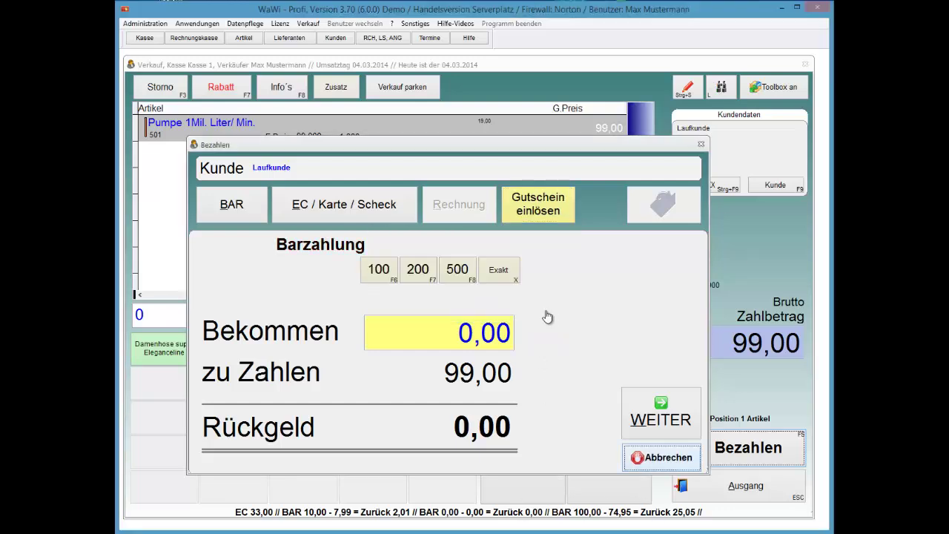
key(Escape)
key(Return)
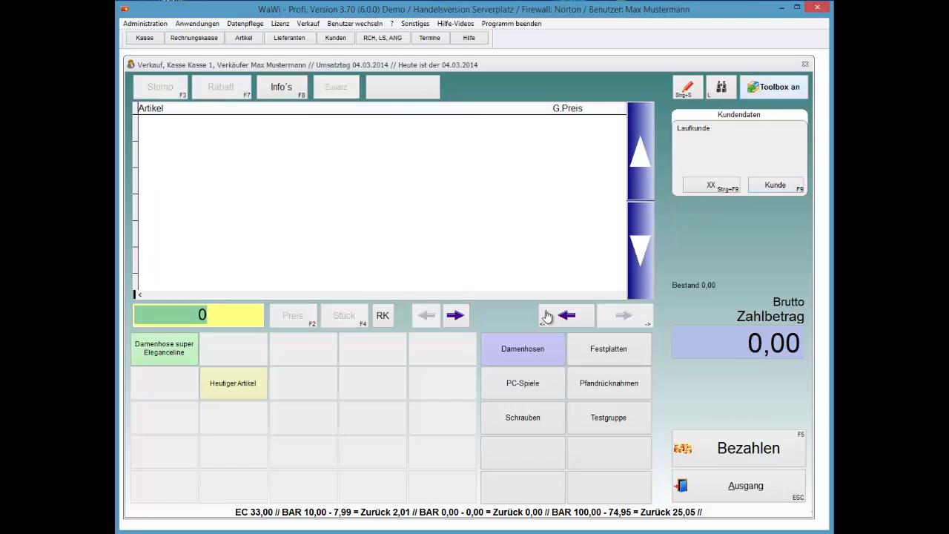
Start a new voucher from the toolbox and assign it to the customer Ich bin eine Firma in Schwandorf
key(ctrl+t)
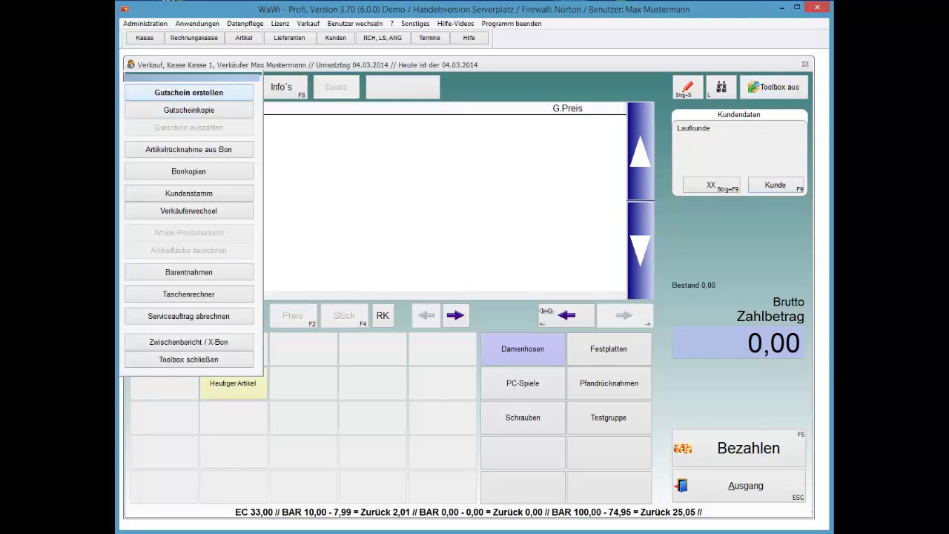
key(F9)
key(Down)
key(Down)
key(Down)
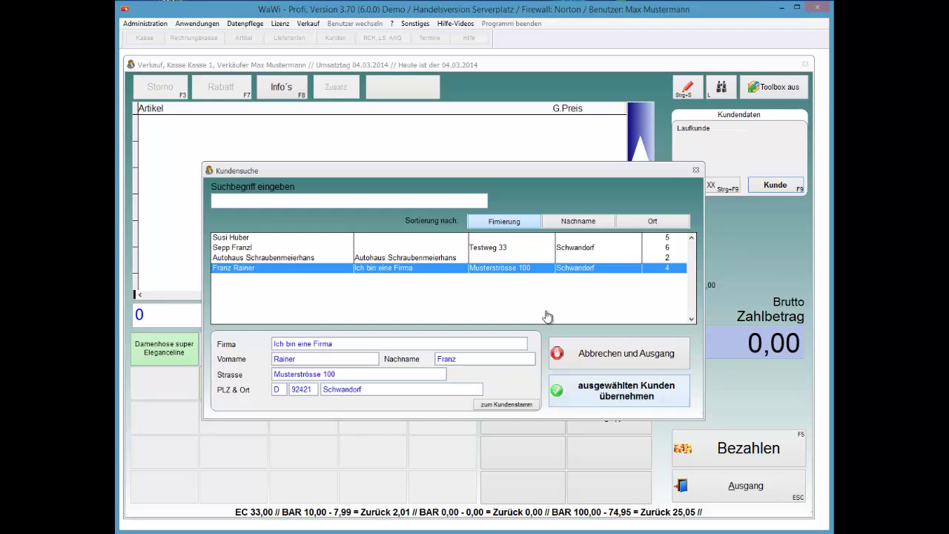
key(Return)
key(Return)
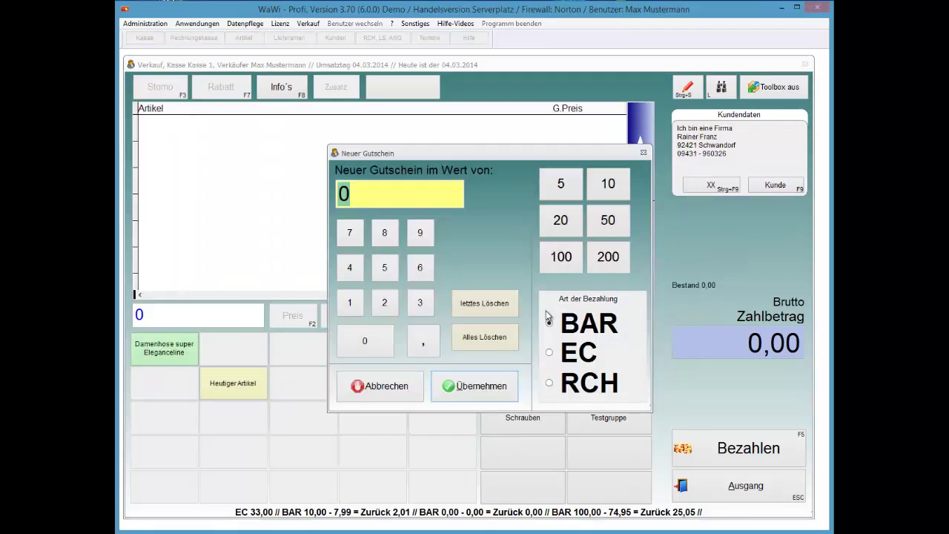
Set the new voucher's value to 66, choose RCH as the payment type and issue the voucher
text(66)
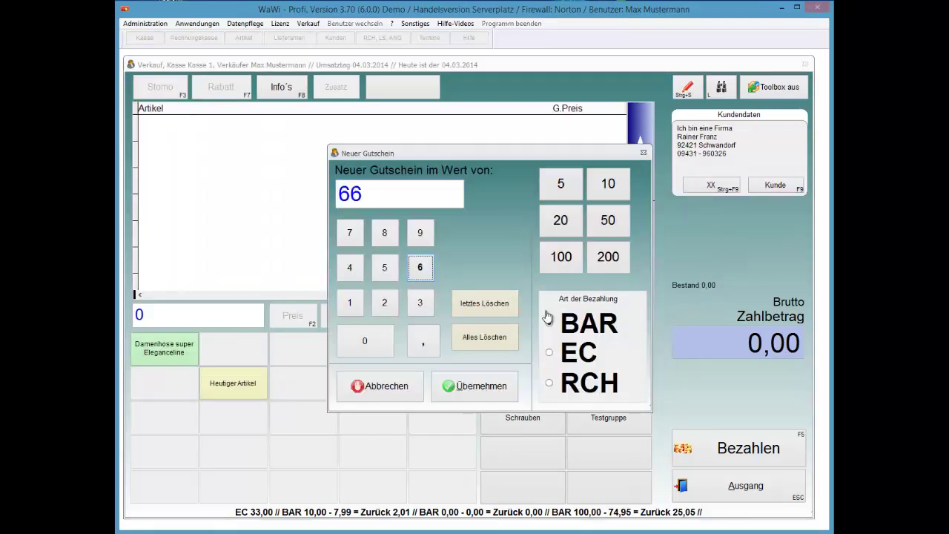
text(r)
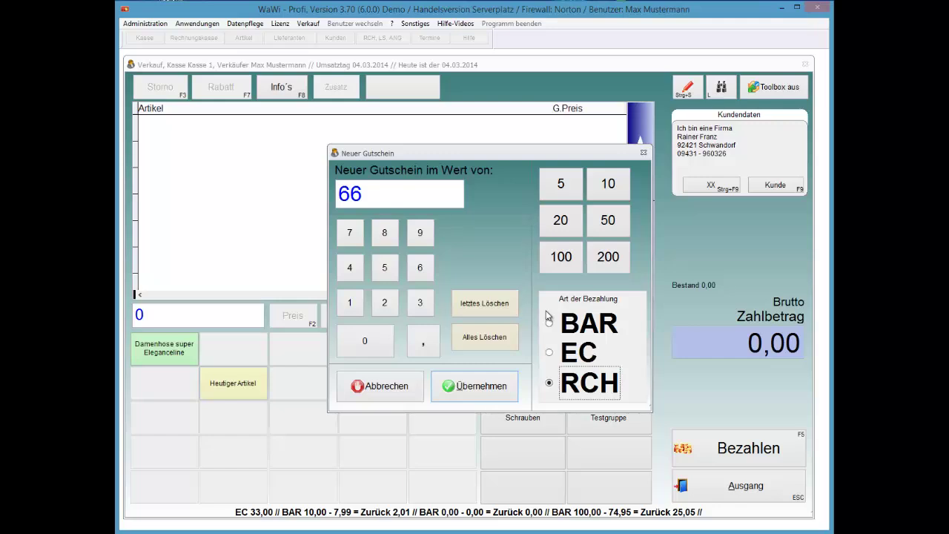
key(Return)
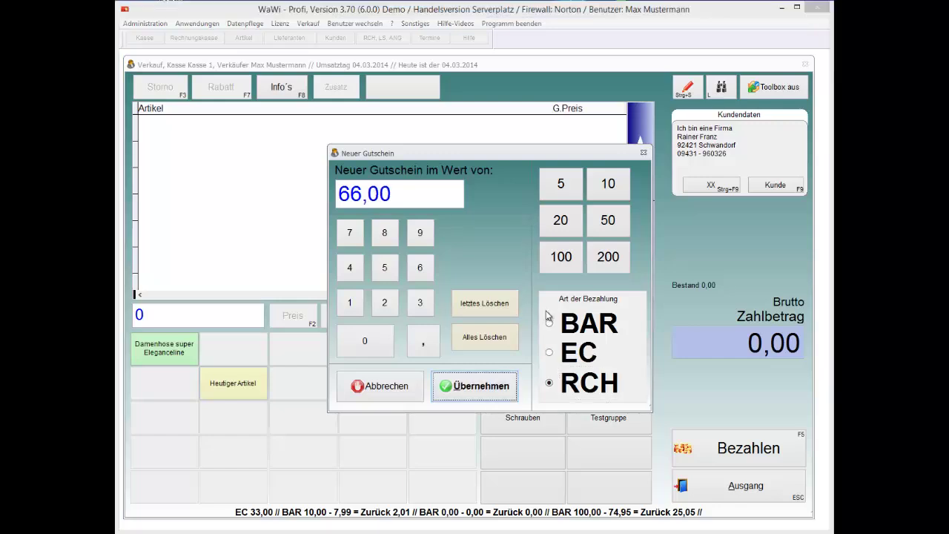
key(Return)
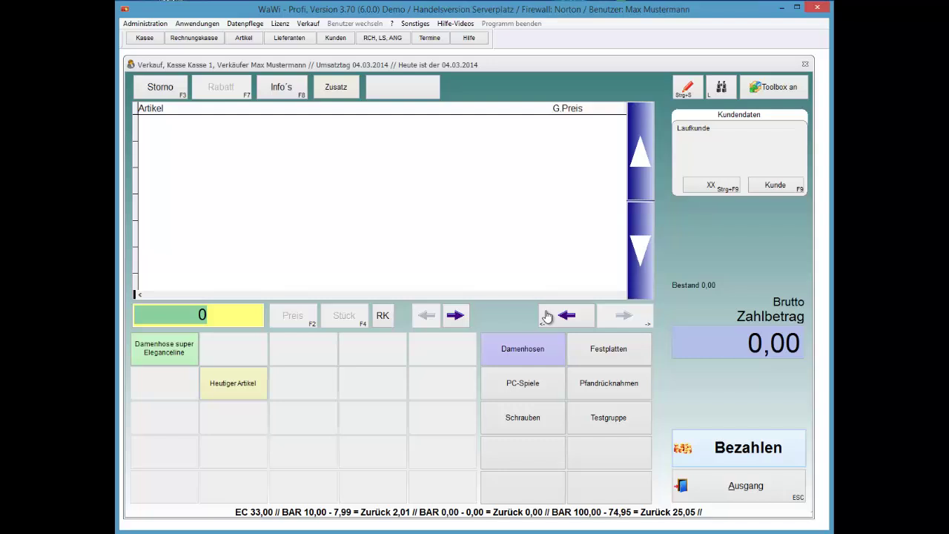
Select the 66,00 voucher invoice dated 04.03.2014 from the open invoices and orders for payment
click(547, 316)
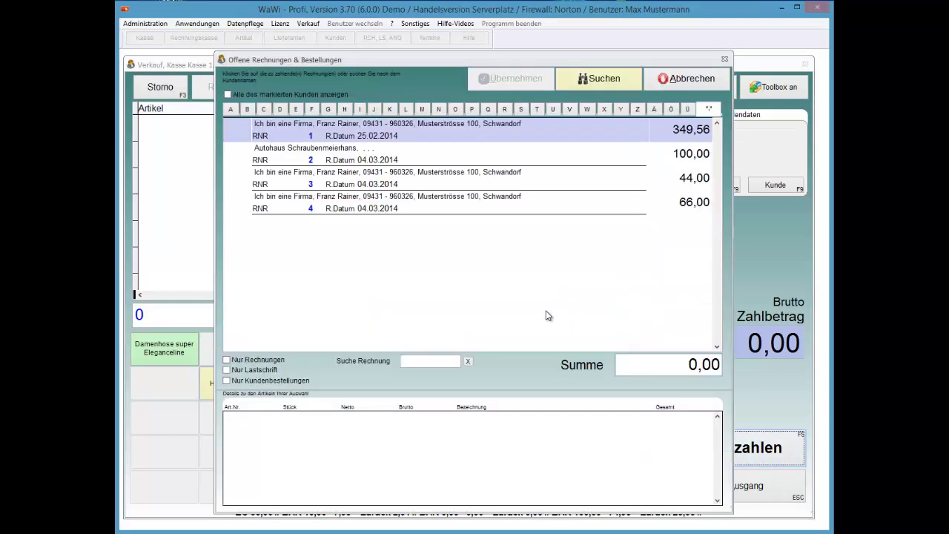
click(547, 316)
key(Return)
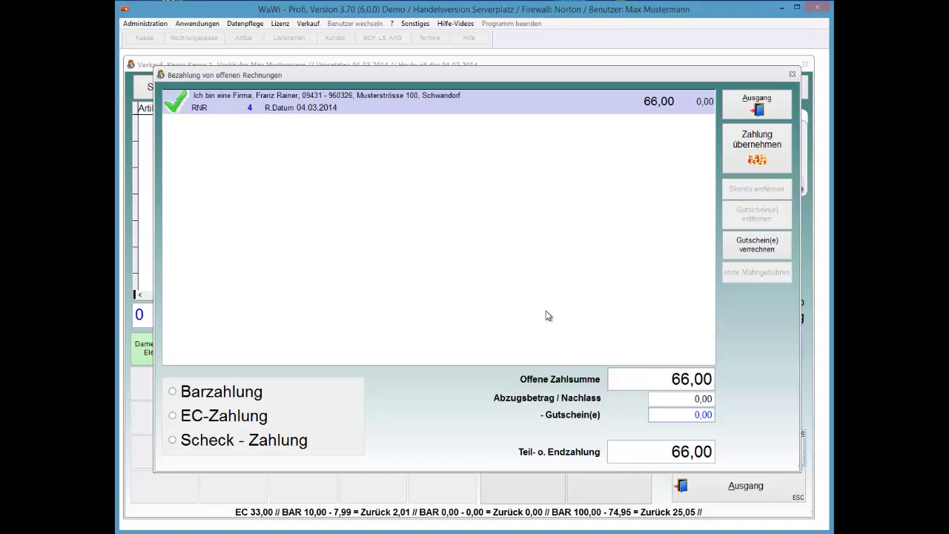
Book the 66,00 invoice as paid in full by Barzahlung and confirm the booking
key(space)
key(Return)
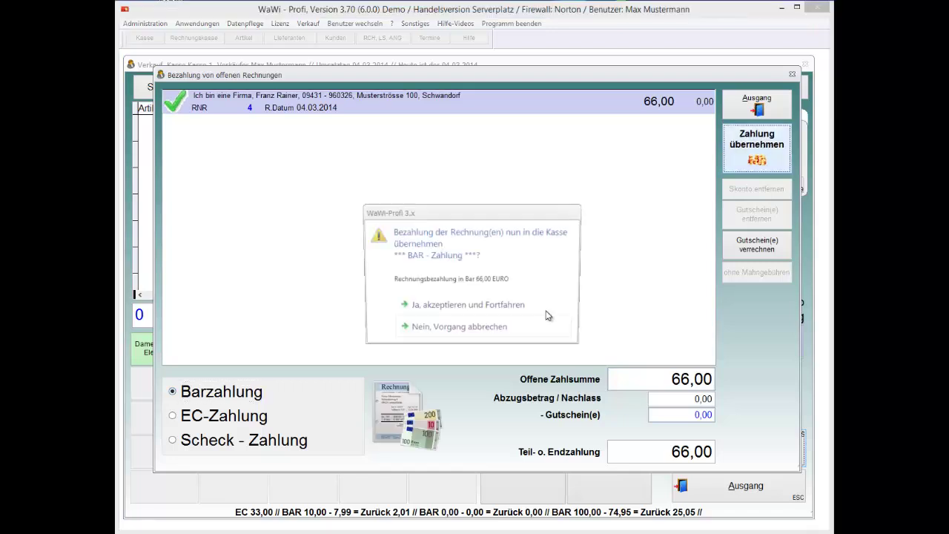
click(546, 313)
click(546, 315)
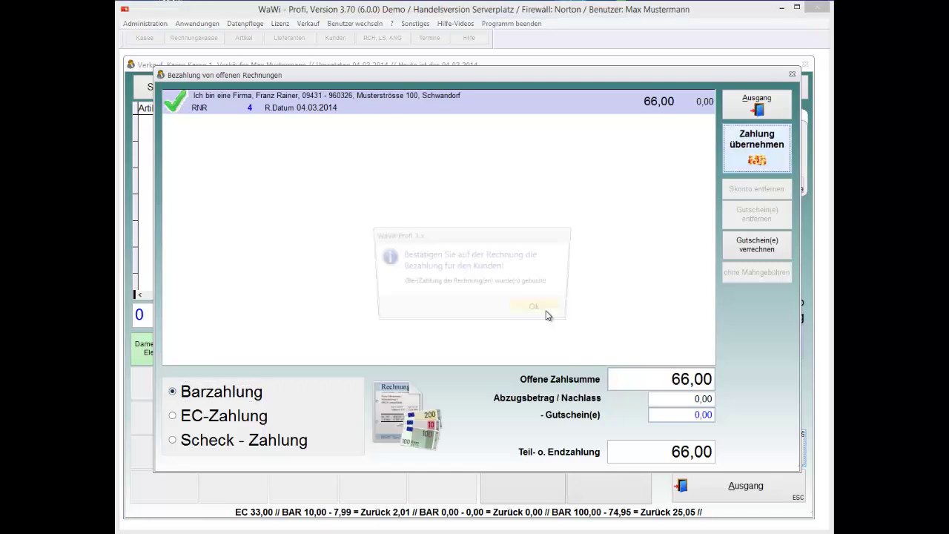
click(536, 306)
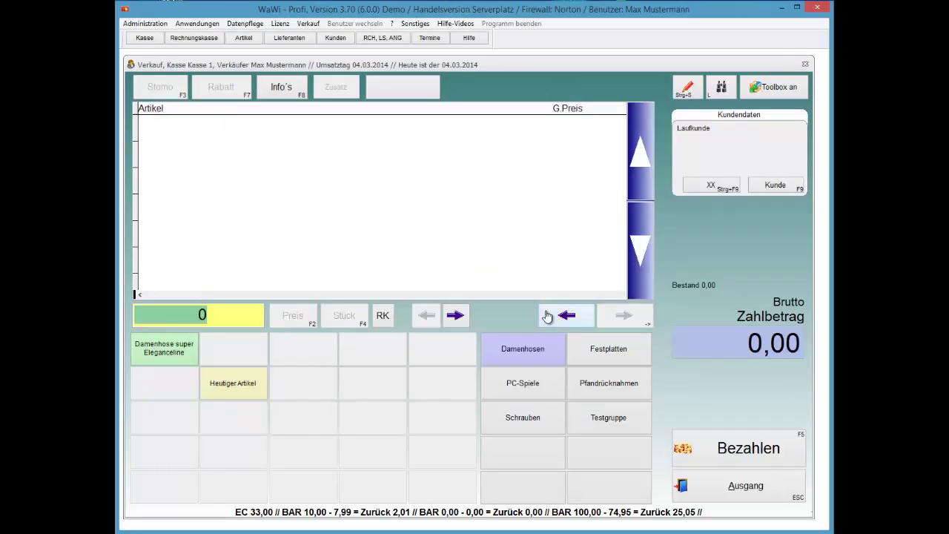
Pick Pumpe 1Mil. Liter/ Min. in the article search and add 1 piece to the new sale
click(547, 316)
key(Down)
key(Down)
key(Down)
key(Down)
key(Down)
key(Down)
key(Down)
key(Down)
key(Down)
key(Down)
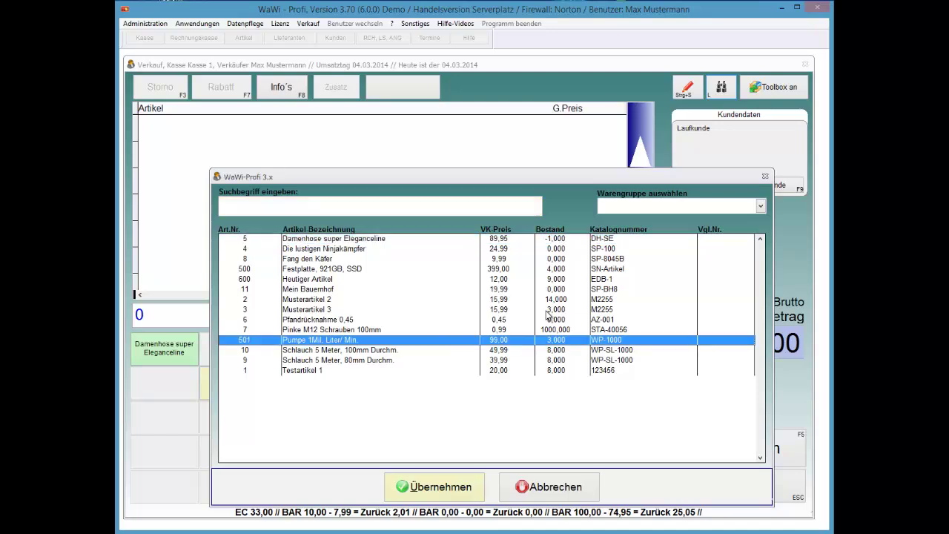
key(Return)
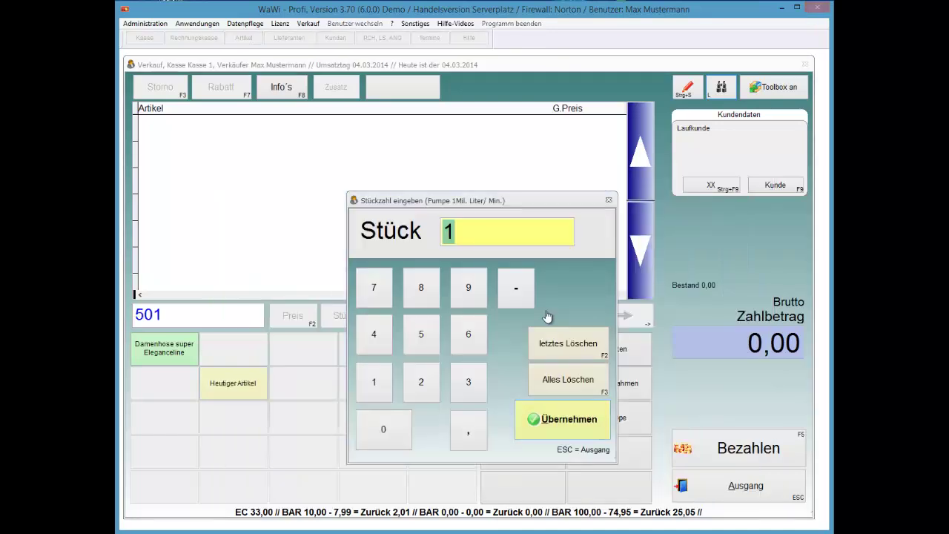
key(Return)
Open the payment for the sale and redeem voucher 7 worth 66,00 against it
key(F5)
key(g)
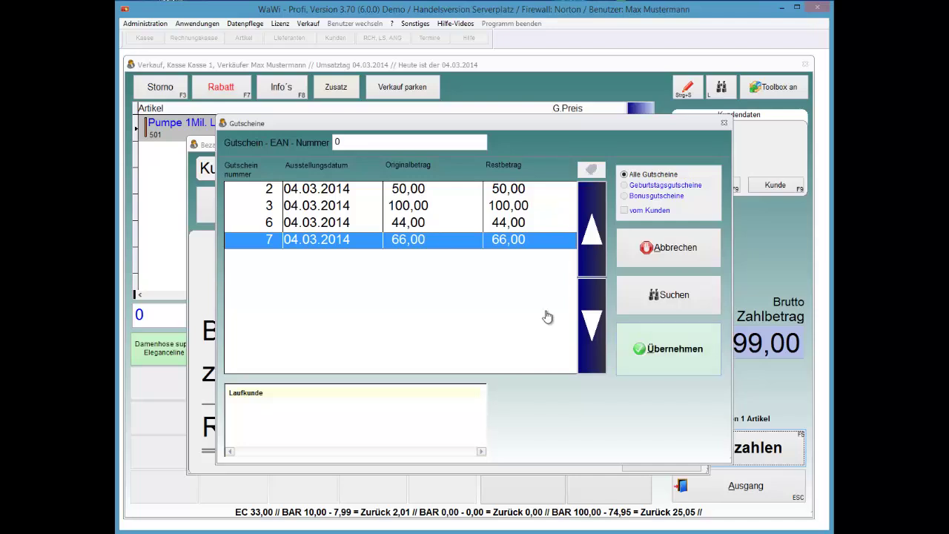
key(Return)
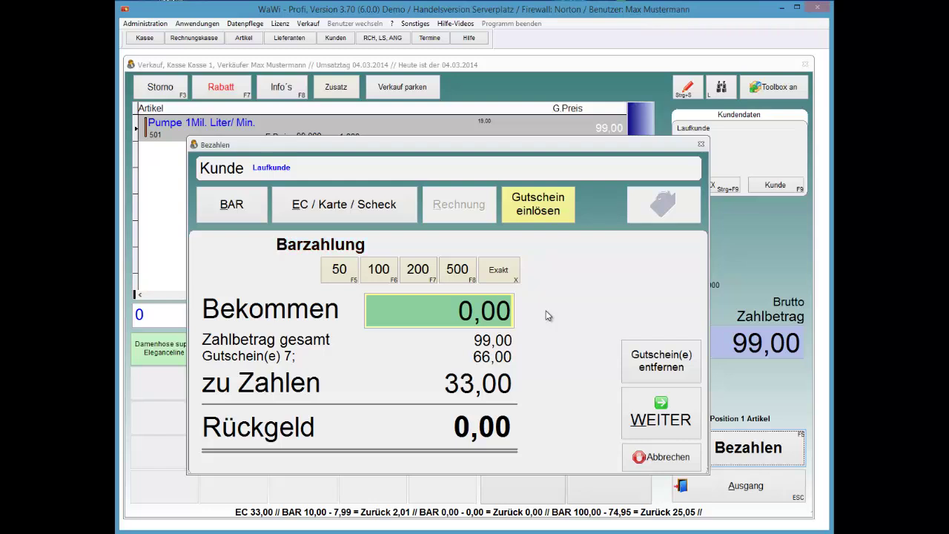
Compare the cash and EC payment views, complete the remaining payment with EC - Manuell and close the receipt preview
key(e)
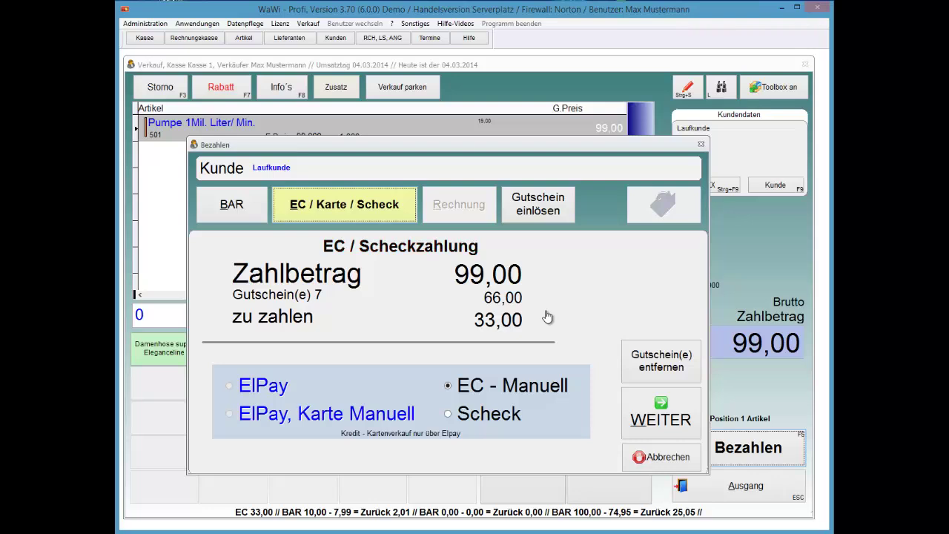
key(b)
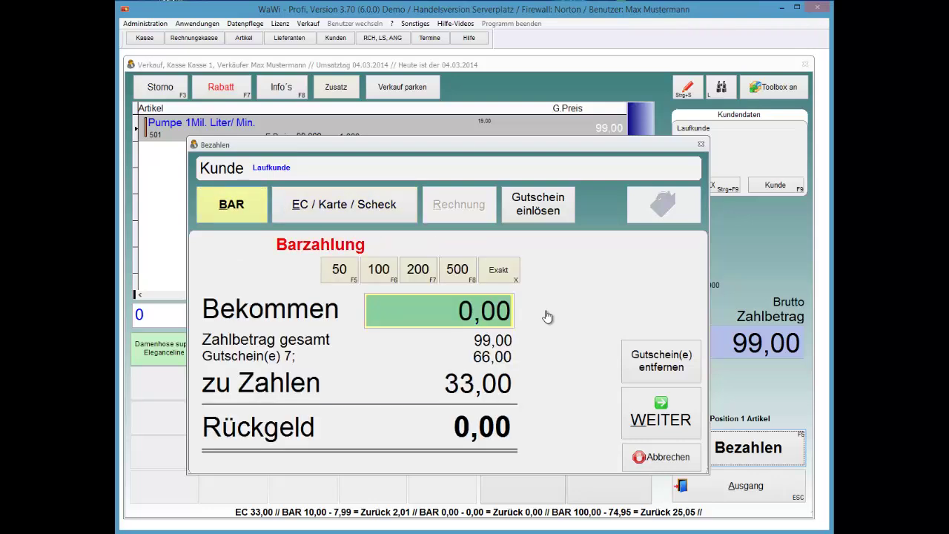
key(Return)
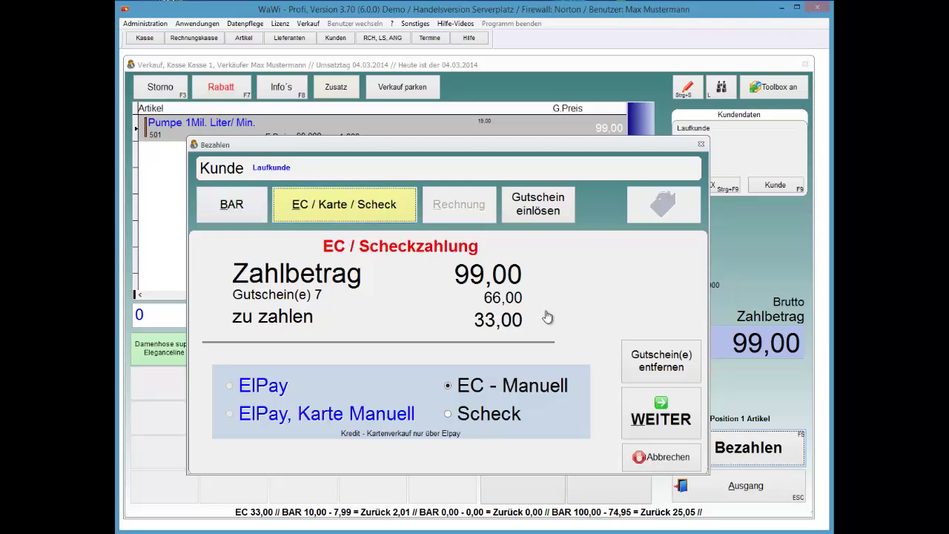
key(alt+w)
click(546, 311)
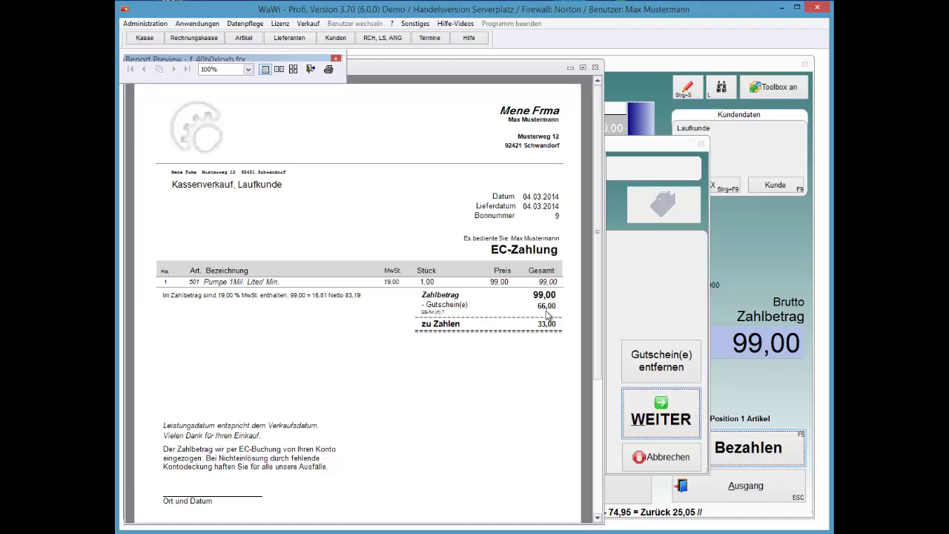
key(Escape)
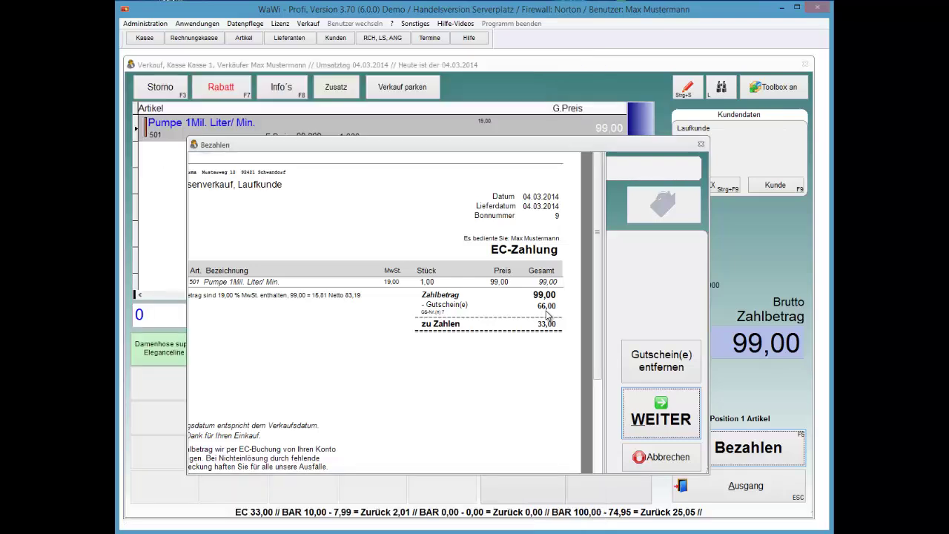